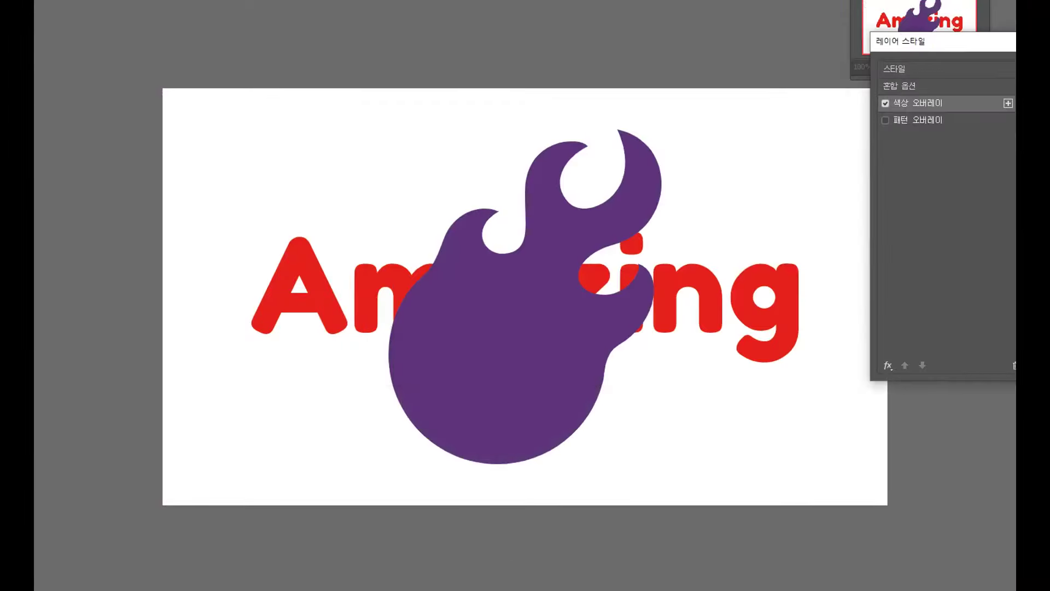
Shrink and tilt the red flame onto the i of Amazing, then give the text a drop shadow
mouse_move(683, 139)
mouse_down()
mouse_move(593, 79)
mouse_move(671, 207)
mouse_up()
key(Return)
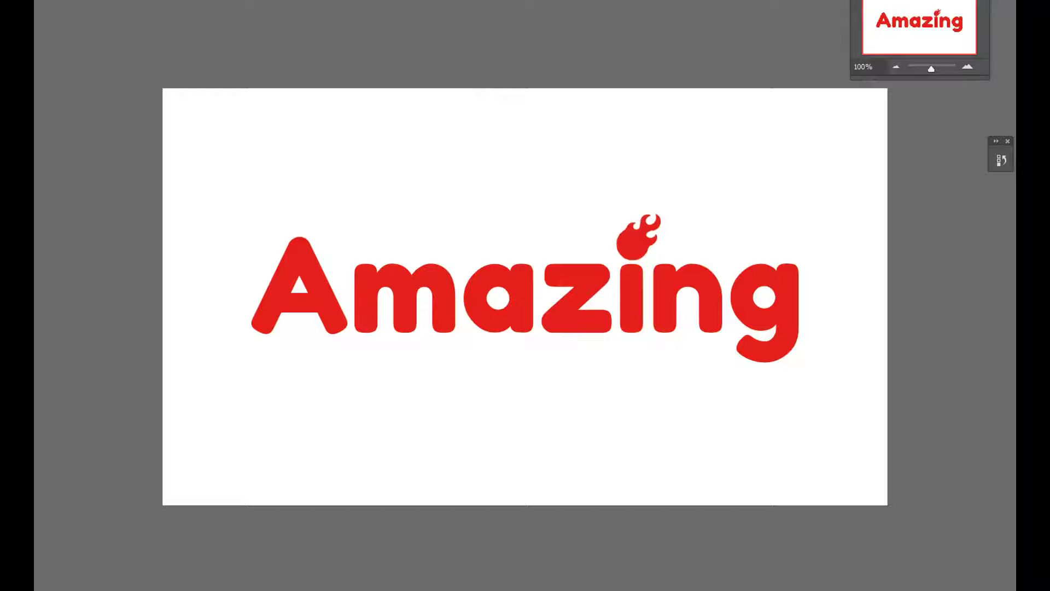
click(887, 317)
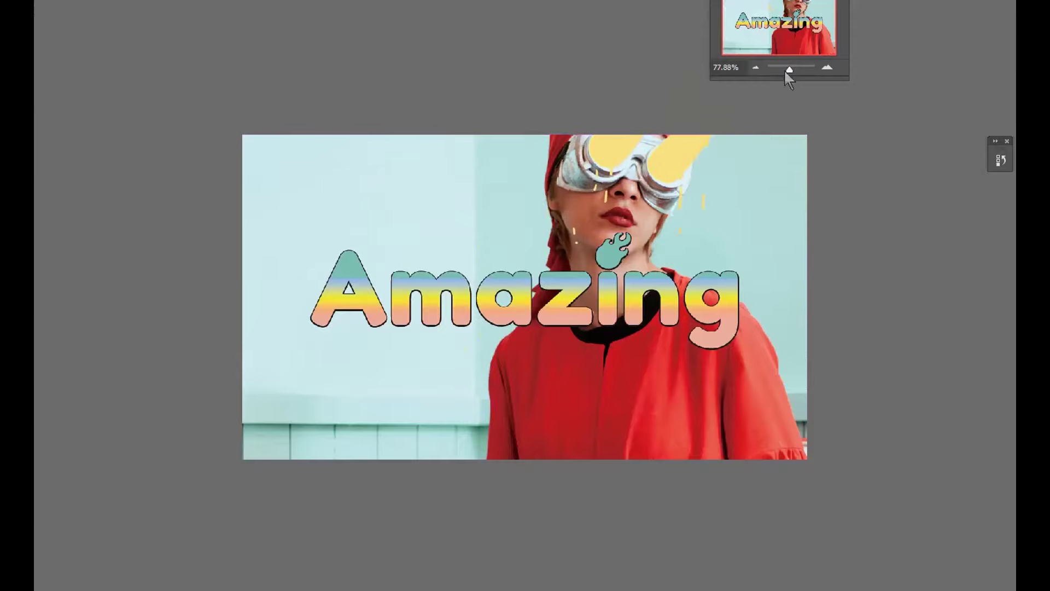
Zoom the Navigator in close on the yellow goggle and drip shapes
drag(788, 70, 790, 69)
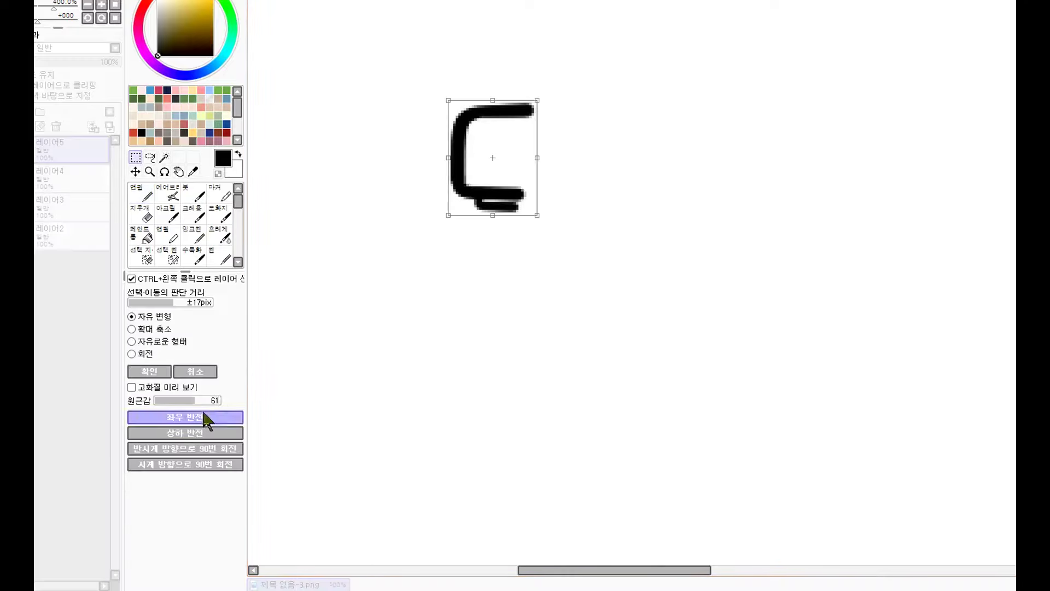
Mirror the stroke into a closed rectangle and redraw the ridge lines on the bottle cap
click(205, 419)
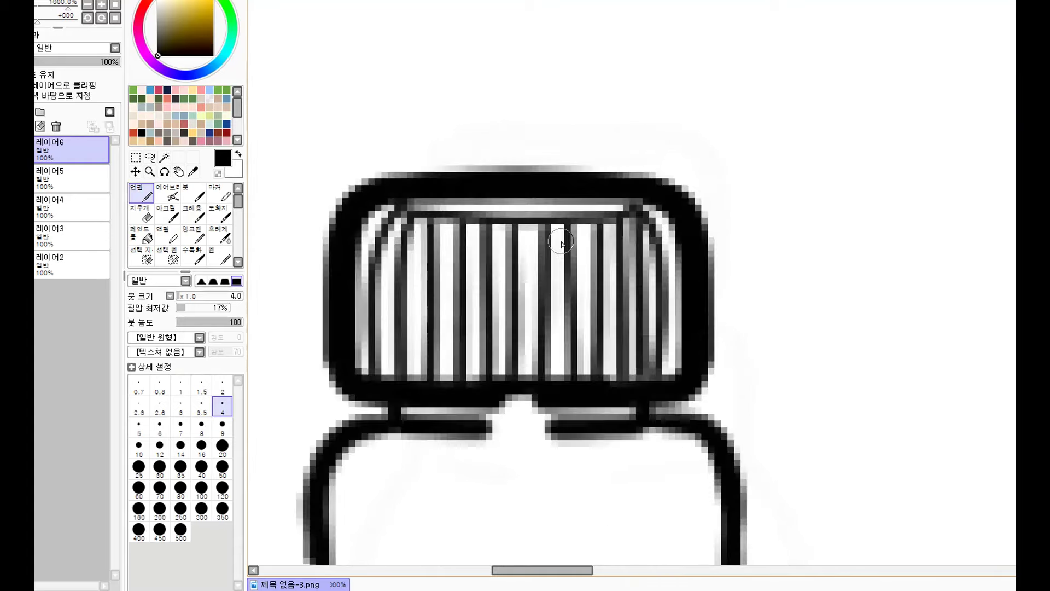
drag(670, 205, 678, 372)
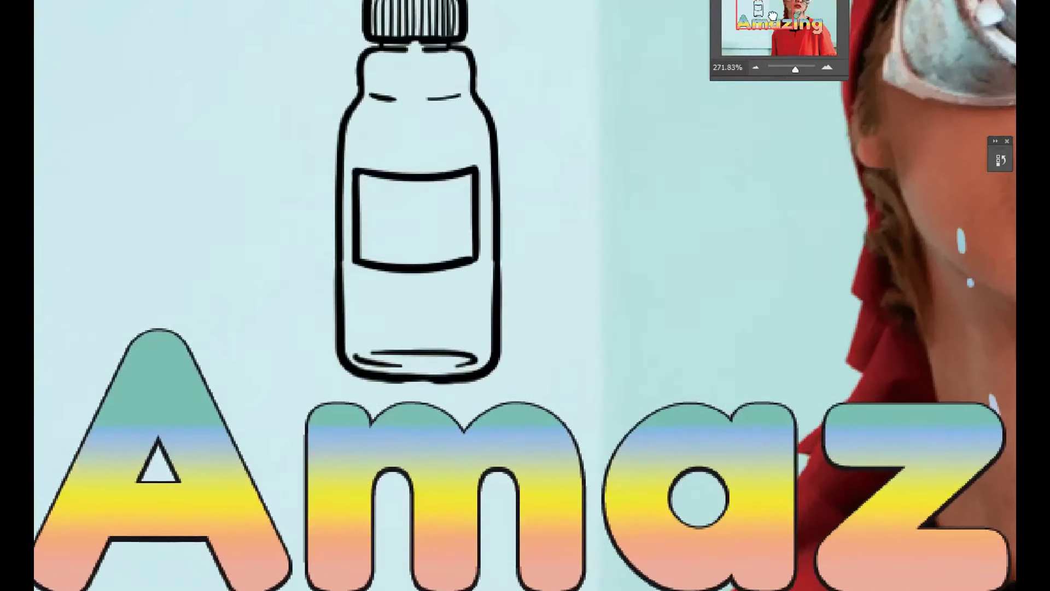
Brush white paint inside the bottle's body, neck and shoulders
drag(772, 15, 772, 12)
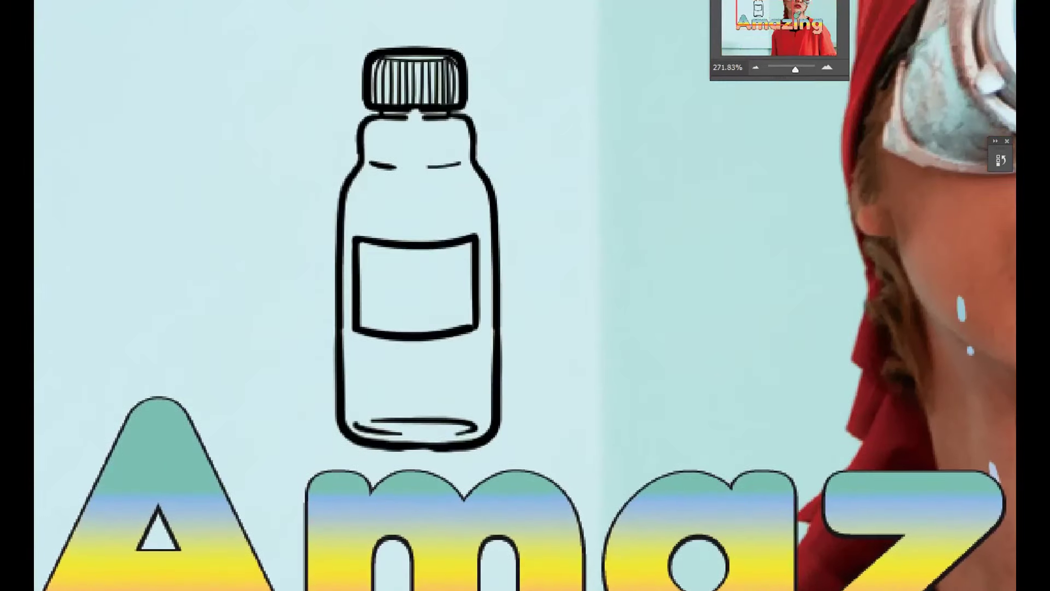
drag(416, 383, 375, 206)
mouse_move(413, 157)
mouse_down()
mouse_move(375, 164)
mouse_move(336, 328)
mouse_up()
mouse_move(377, 245)
mouse_down()
mouse_move(364, 411)
mouse_move(469, 368)
mouse_move(441, 366)
mouse_up()
mouse_move(351, 195)
mouse_down()
mouse_move(376, 134)
mouse_move(464, 215)
mouse_up()
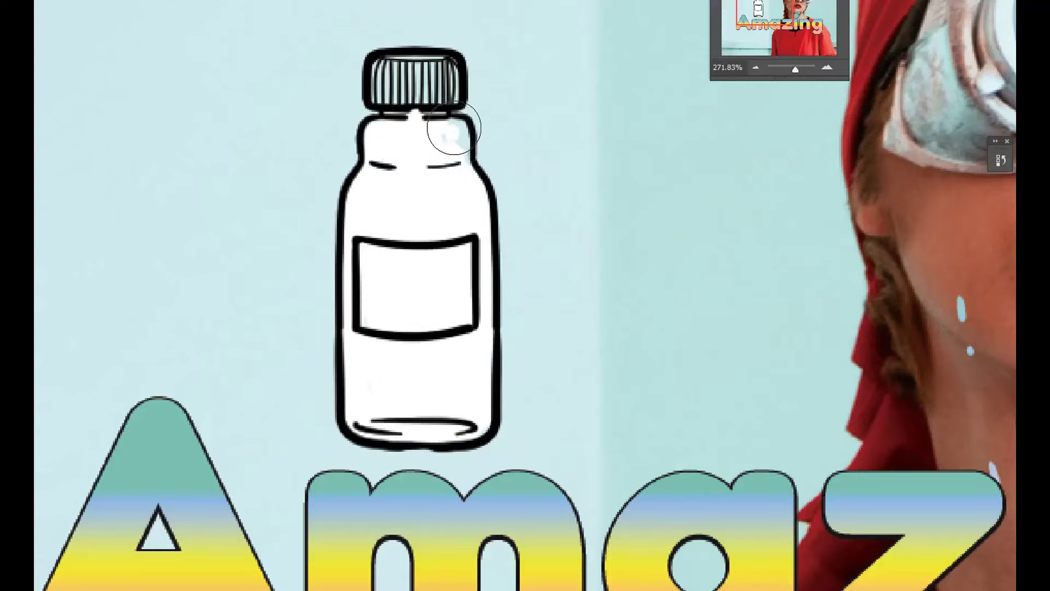
Position the blue two-line 'Ama / zing' logo on the bottle label, undoing a trial colour inversion
key(ctrl+0)
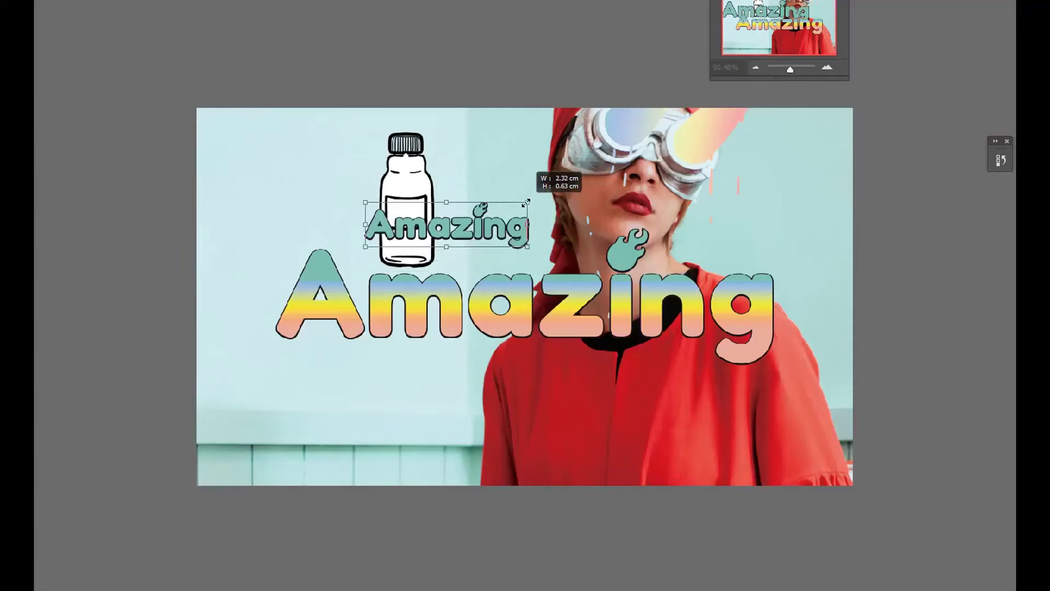
scroll(525, 219, up, 5)
click(54, 22)
click(535, 186)
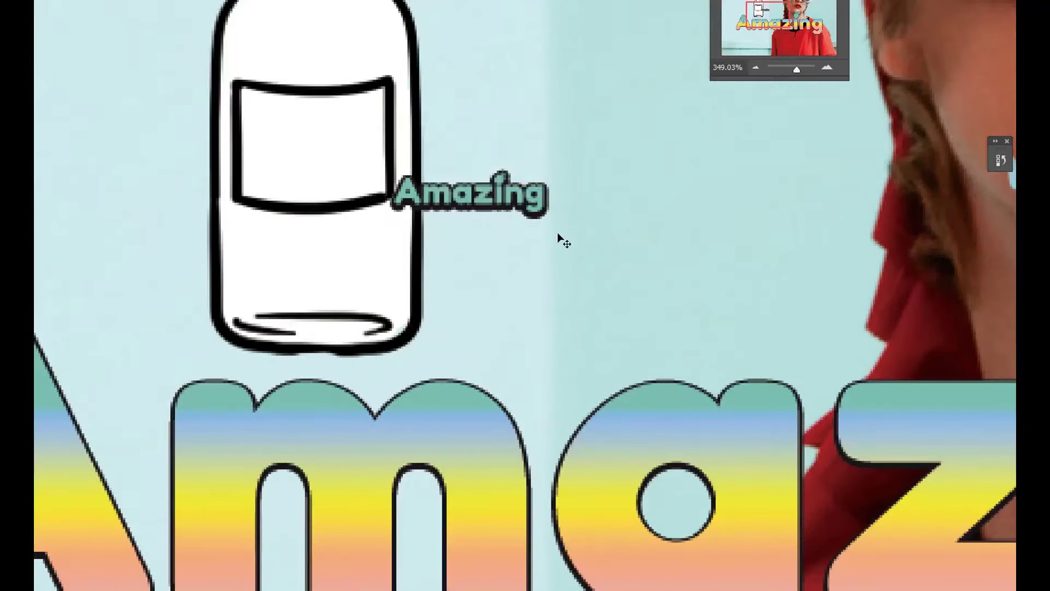
key(ctrl+i)
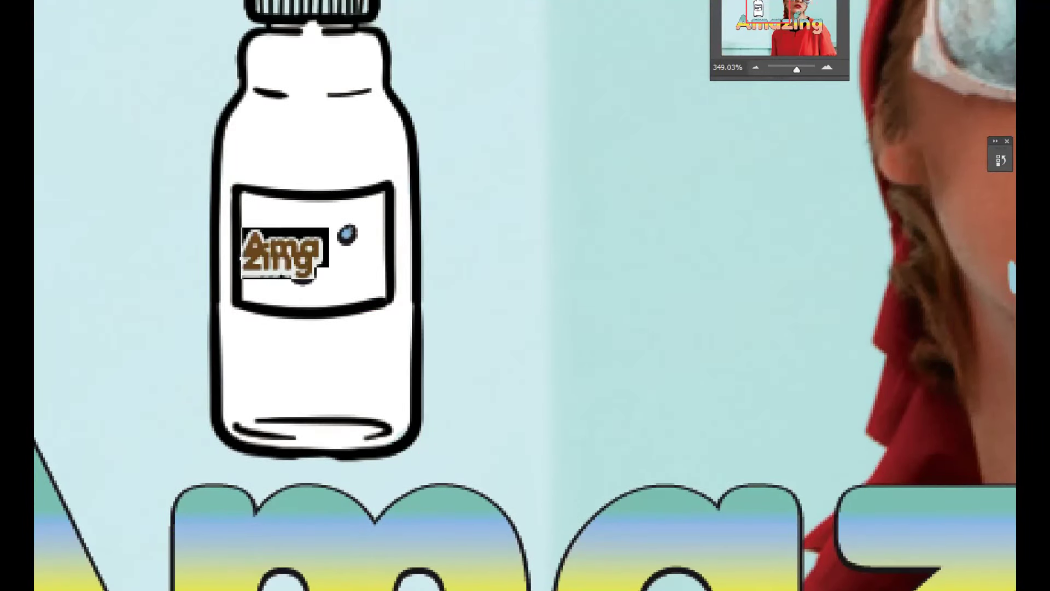
key(ctrl+z)
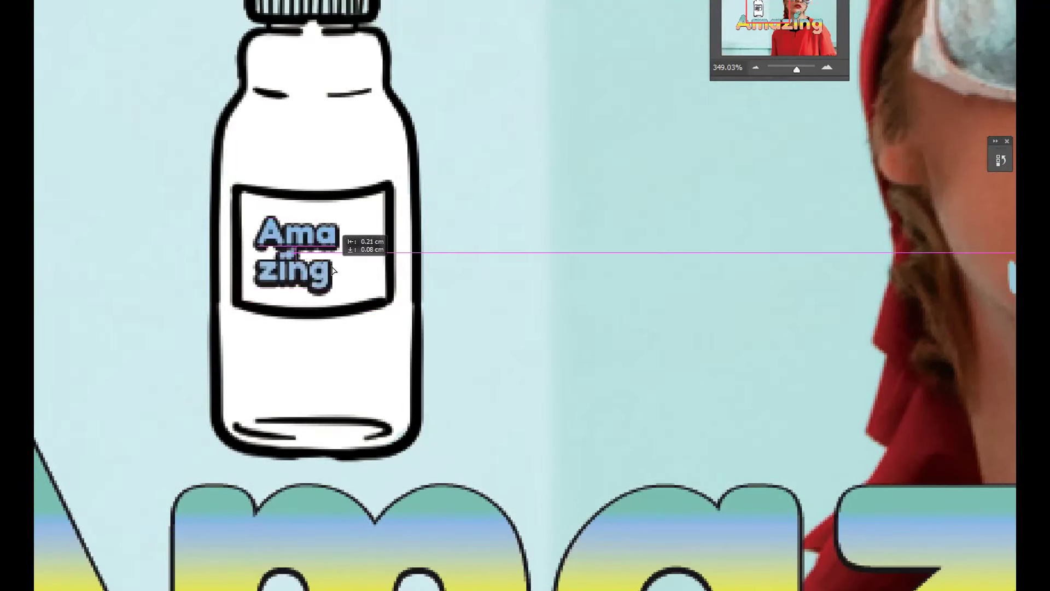
drag(310, 243, 308, 252)
right_click(460, 312)
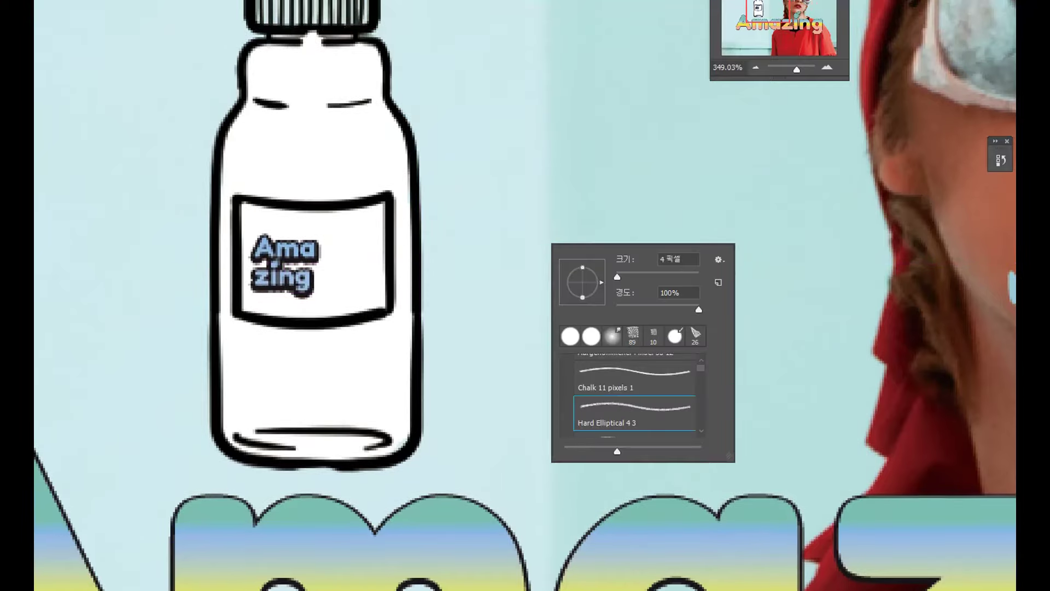
Fill the drawn star red and move it onto the bottle label
key(Escape)
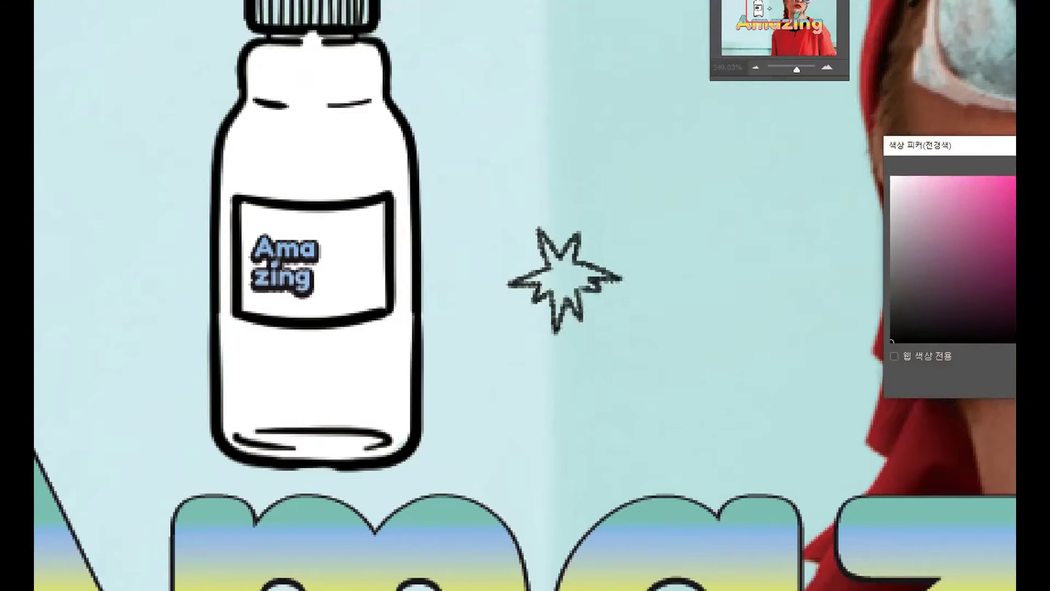
key(Escape)
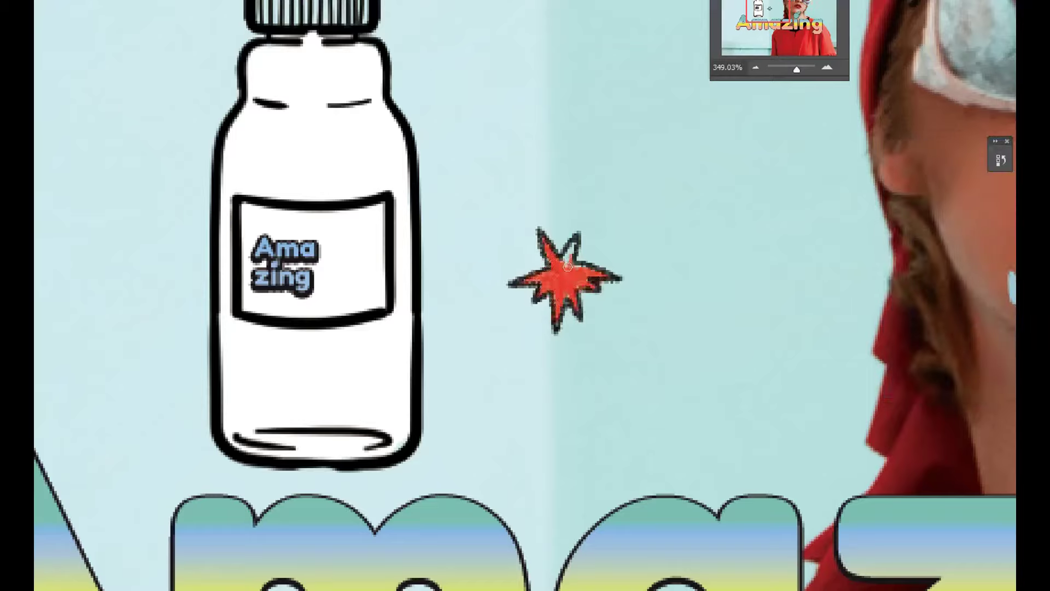
drag(564, 285, 347, 268)
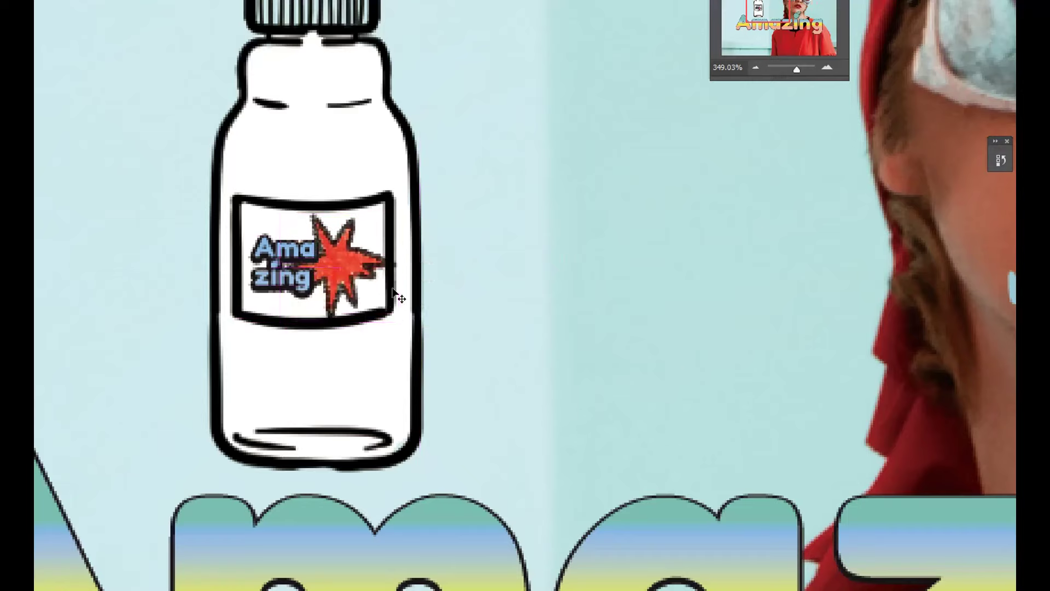
Pile several shrunken red star copies into the bottom of the bottle
key(ctrl+v)
mouse_move(581, 242)
mouse_down()
mouse_move(554, 265)
mouse_move(260, 399)
mouse_up()
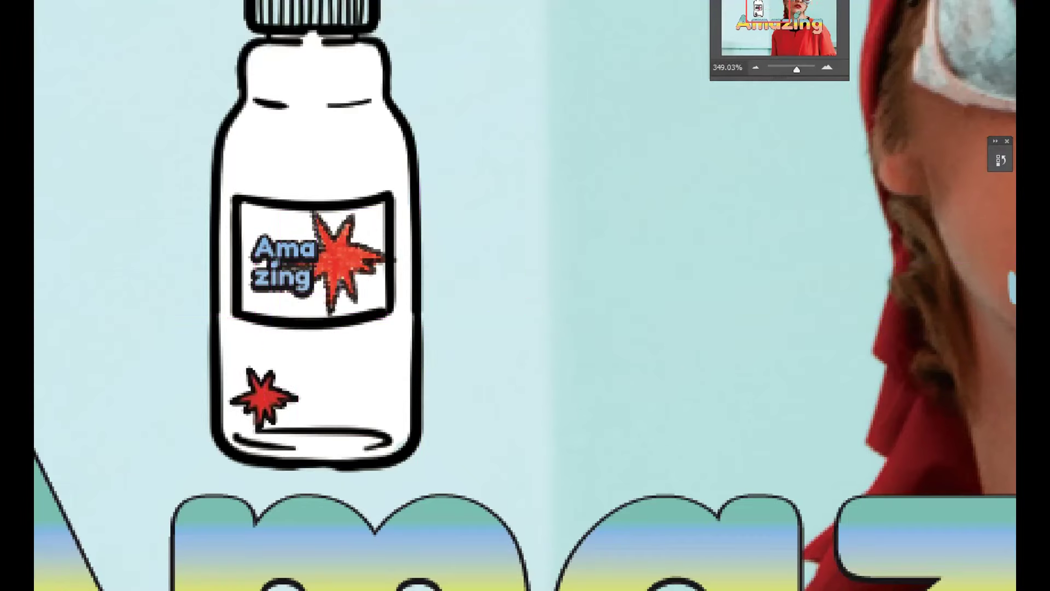
key(ctrl+v)
mouse_move(524, 297)
mouse_down()
mouse_move(290, 416)
mouse_move(339, 377)
mouse_move(334, 413)
mouse_up()
key(ctrl+v)
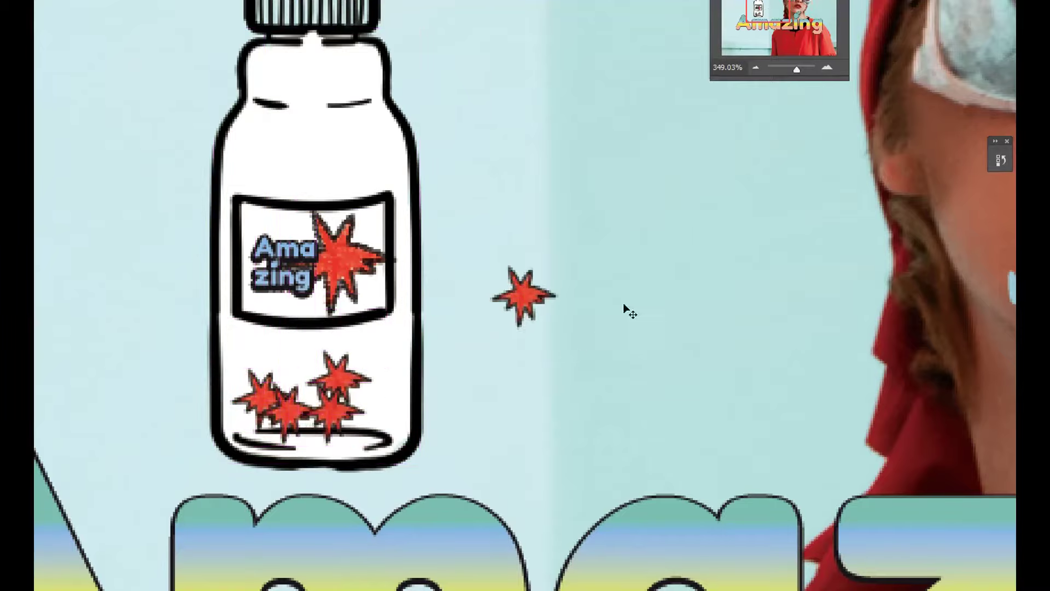
key(ctrl+v)
mouse_move(520, 298)
mouse_down()
mouse_move(290, 383)
mouse_move(372, 377)
mouse_up()
key(ctrl+v)
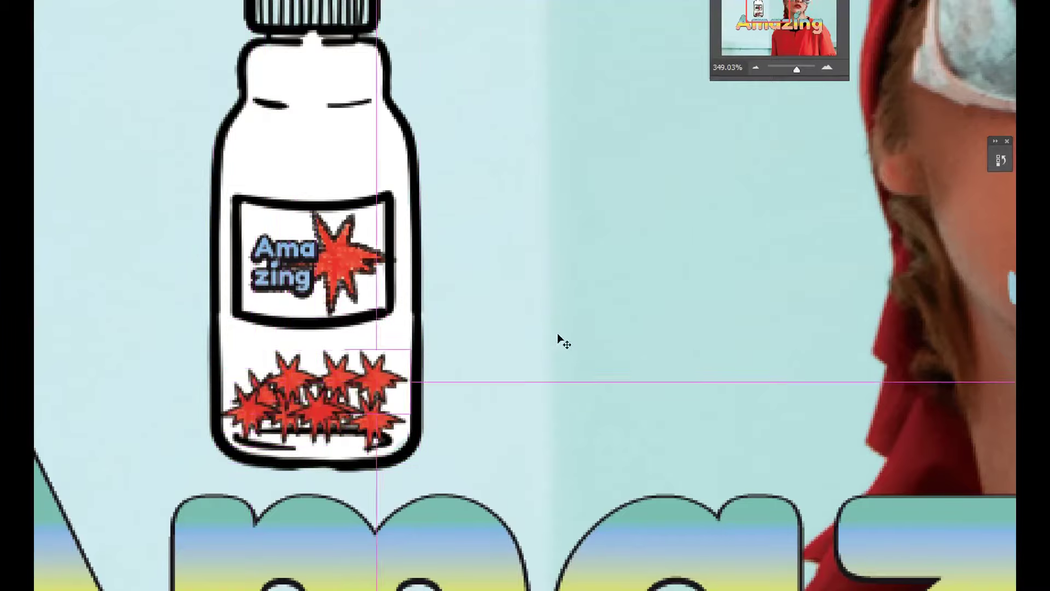
key(ctrl+v)
drag(535, 339, 306, 429)
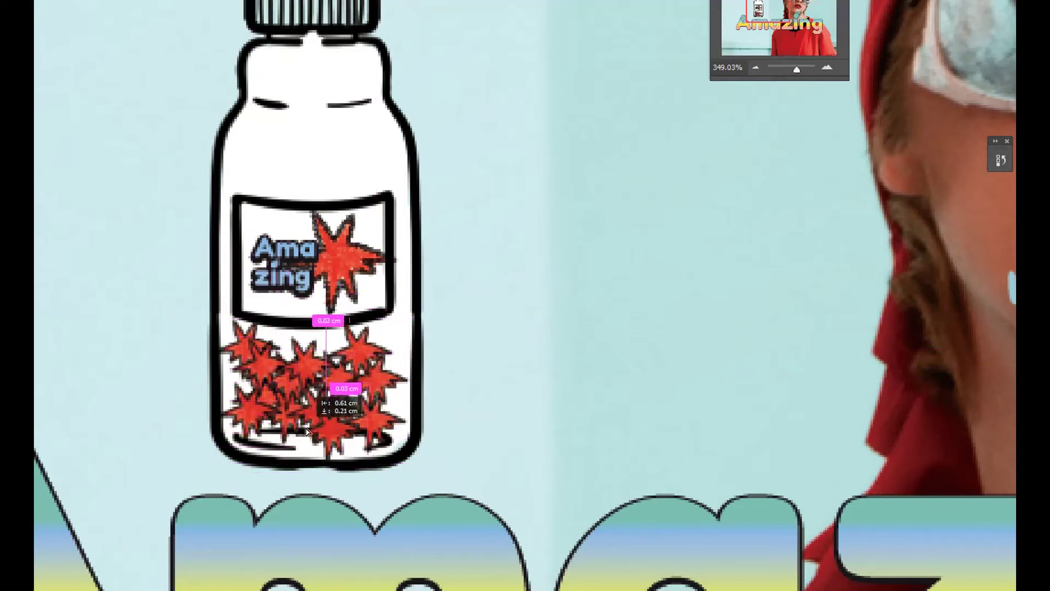
Brush red over both halves of the bottle cap, then zoom out to the whole poster
drag(328, 118, 300, 146)
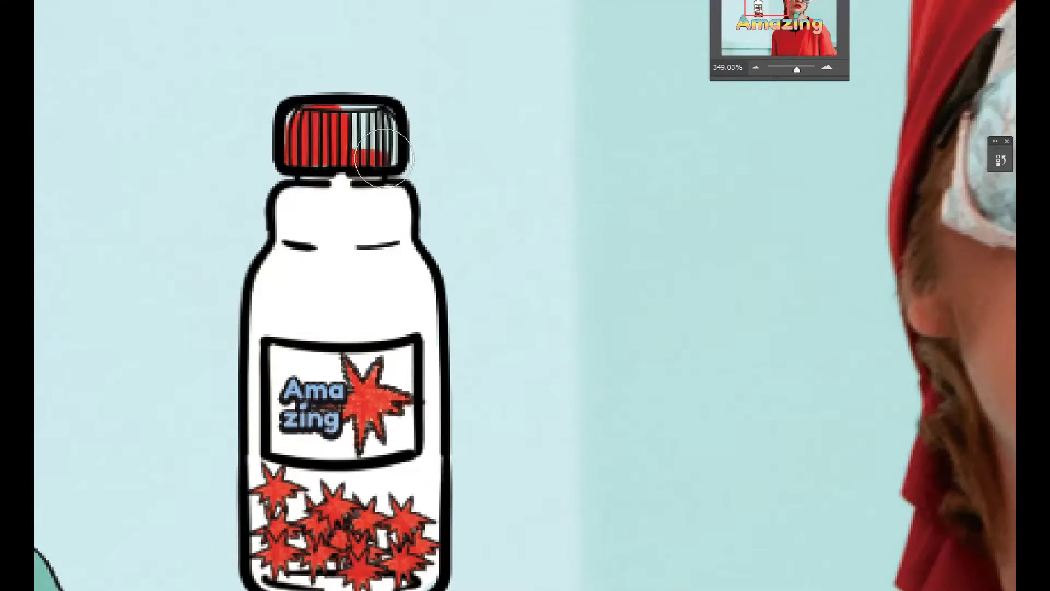
drag(382, 158, 294, 131)
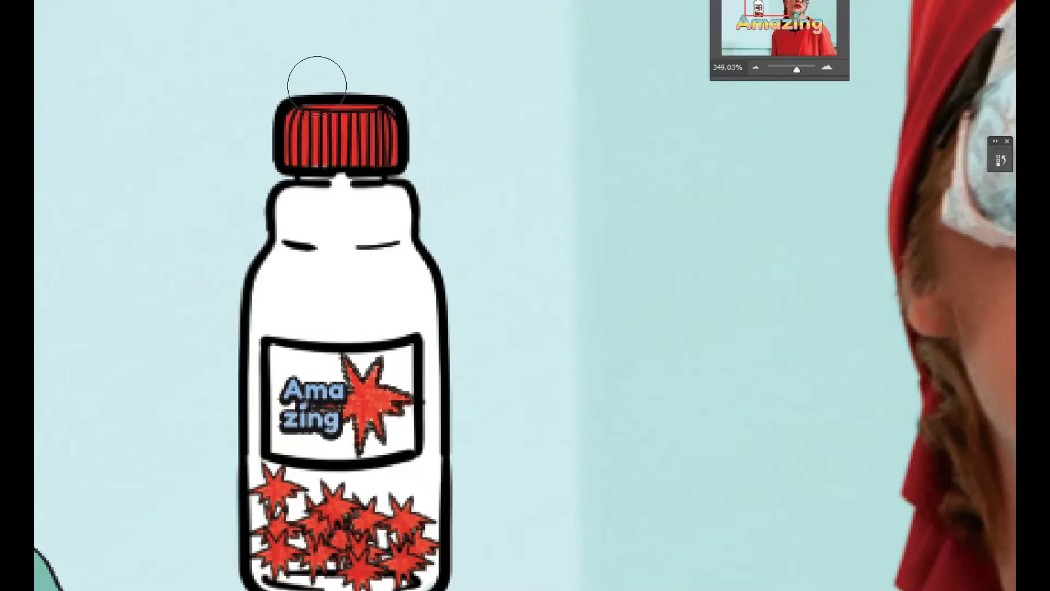
scroll(390, 97, down, 5)
scroll(819, 457, up, 4)
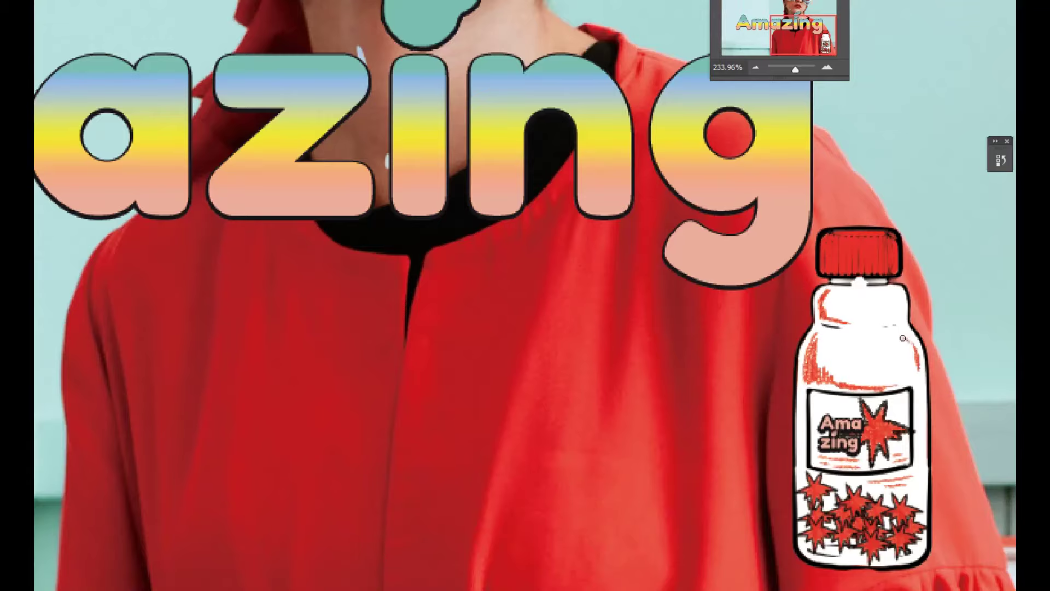
drag(795, 70, 790, 69)
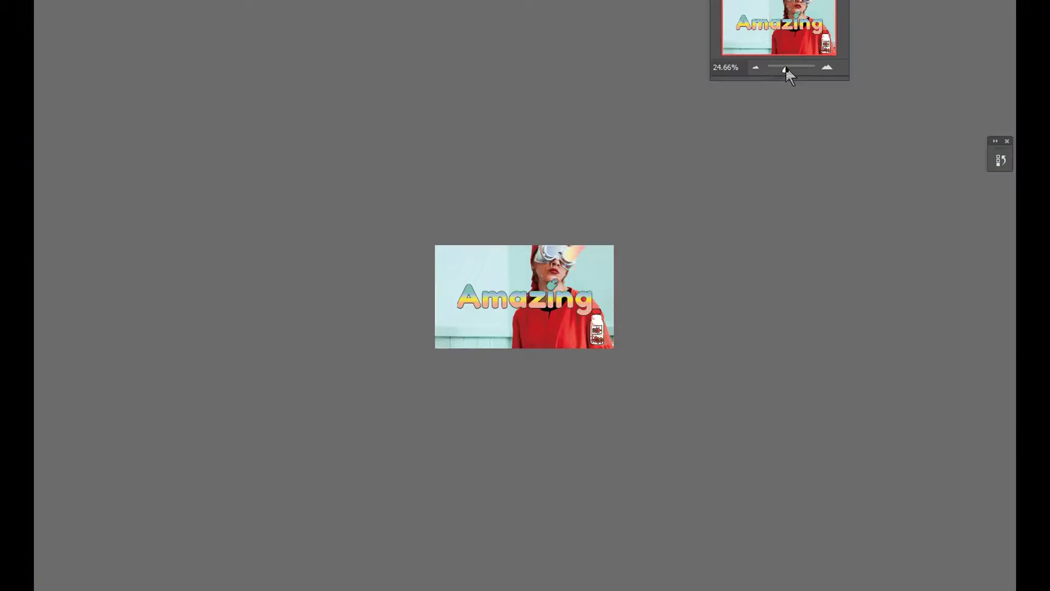
Move the bottle up-left onto a red side panel with white drips and Light text
drag(794, 408, 249, 197)
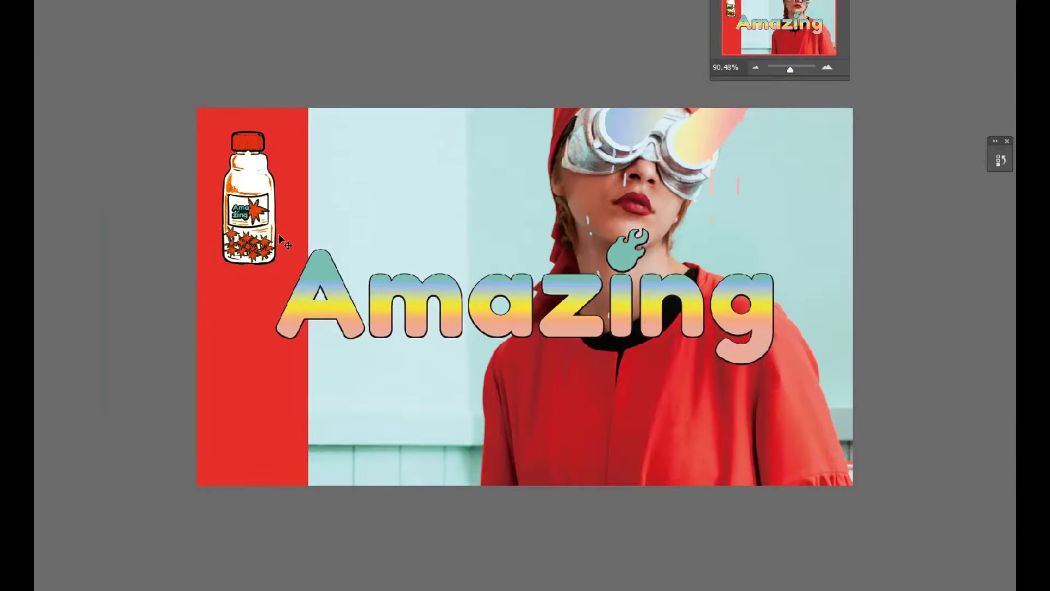
mouse_move(246, 383)
mouse_down()
mouse_move(502, 398)
mouse_move(236, 478)
mouse_move(274, 501)
mouse_move(279, 289)
mouse_up()
key(Return)
drag(189, 283, 245, 279)
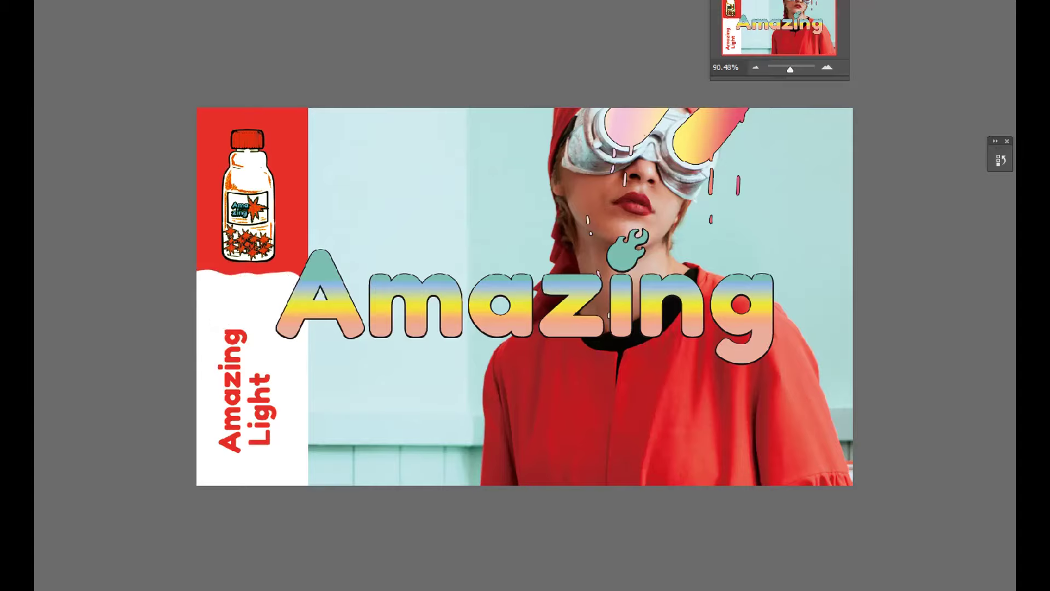
right_click(287, 285)
key(Return)
drag(208, 272, 207, 256)
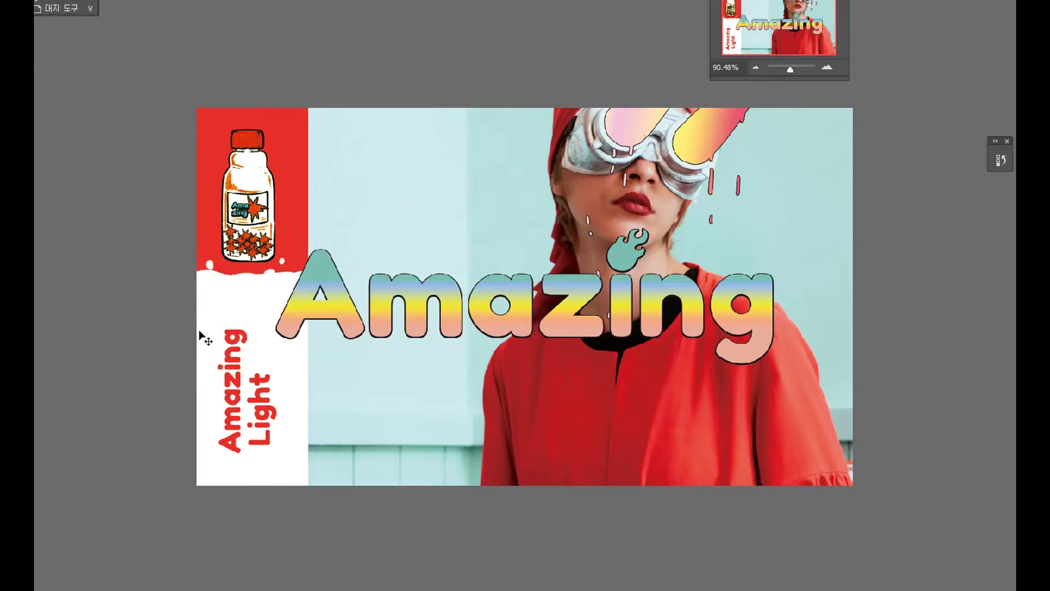
mouse_move(221, 324)
mouse_down()
mouse_move(319, 397)
mouse_move(271, 348)
mouse_up()
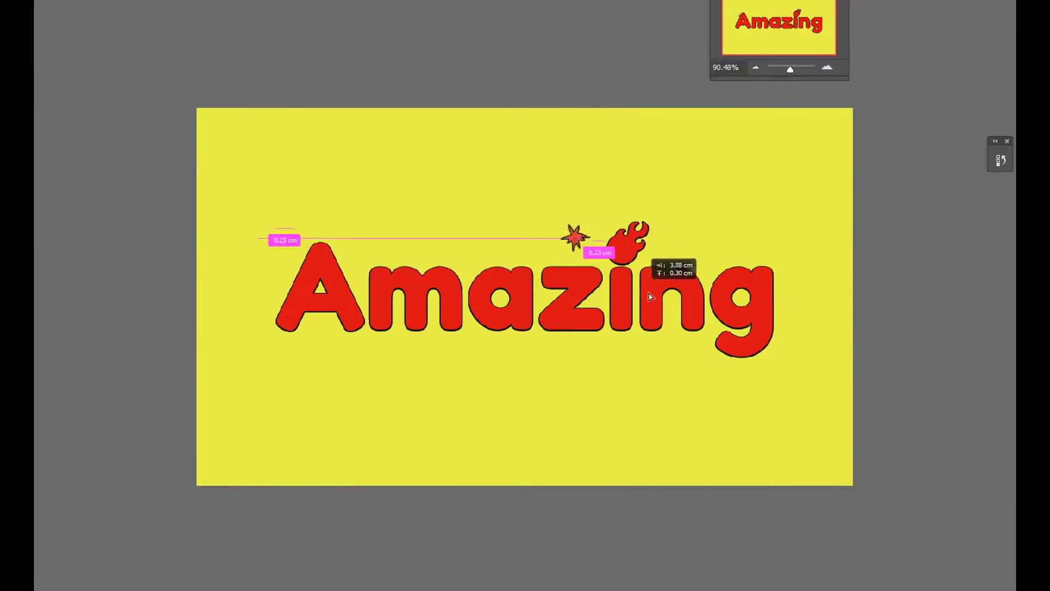
Scatter red star copies around the Amazing logo on the yellow canvas
mouse_move(633, 302)
mouse_down()
mouse_move(820, 328)
mouse_move(829, 351)
mouse_up()
key(ctrl+v)
mouse_move(692, 386)
mouse_down()
mouse_move(830, 405)
mouse_move(640, 417)
mouse_move(750, 328)
mouse_up()
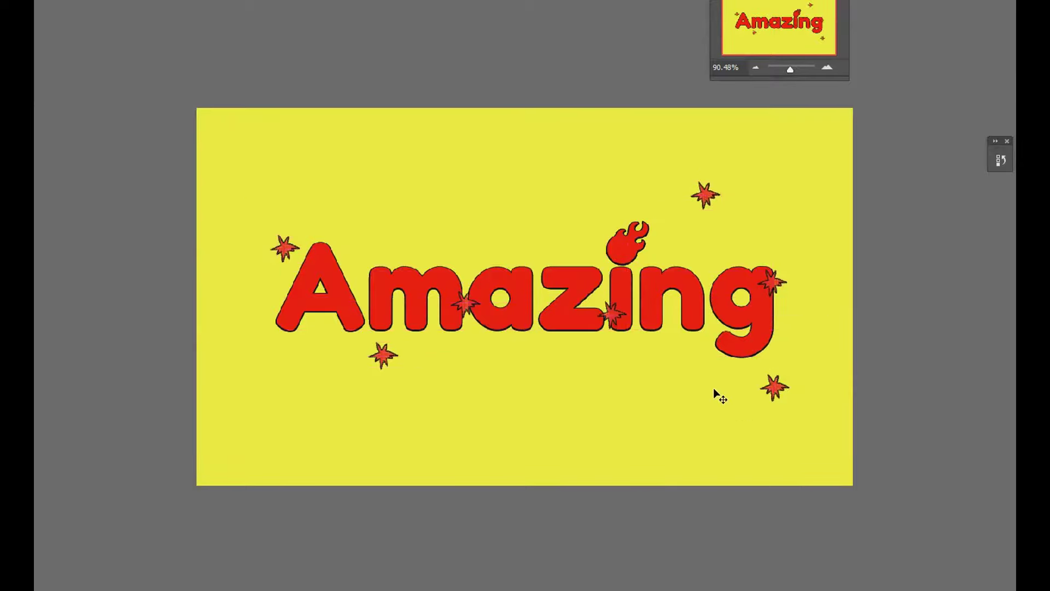
Place two more red star copies and start a subtitle below Amazing
key(ctrl+v)
key(ctrl+v)
drag(676, 397, 656, 358)
click(528, 405)
key(ctrl+v)
Write the red two-line caption 'We only see what we know.' and centre-align it
click(747, 310)
key(Return)
key(ctrl+a)
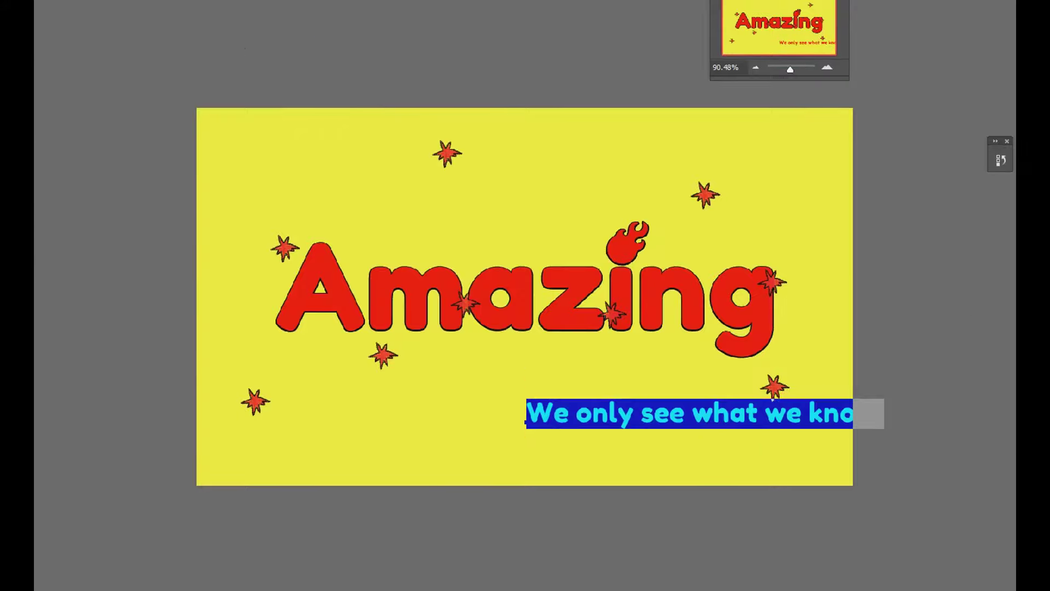
drag(799, 413, 633, 410)
key(ctrl+a)
text(We only see what we know.)
key(ctrl+a)
key(ctrl+shift+c)
key(ctrl+Return)
Reposition the caption, reduce its font size and line spacing, and confirm its shadow style
mouse_move(547, 432)
mouse_down()
mouse_move(611, 164)
mouse_move(579, 442)
mouse_up()
key(ctrl+a)
key(ctrl+shift+comma)
key(ctrl+shift+comma)
key(ctrl+shift+comma)
key(alt+Up)
key(alt+Up)
key(alt+Up)
key(ctrl+Return)
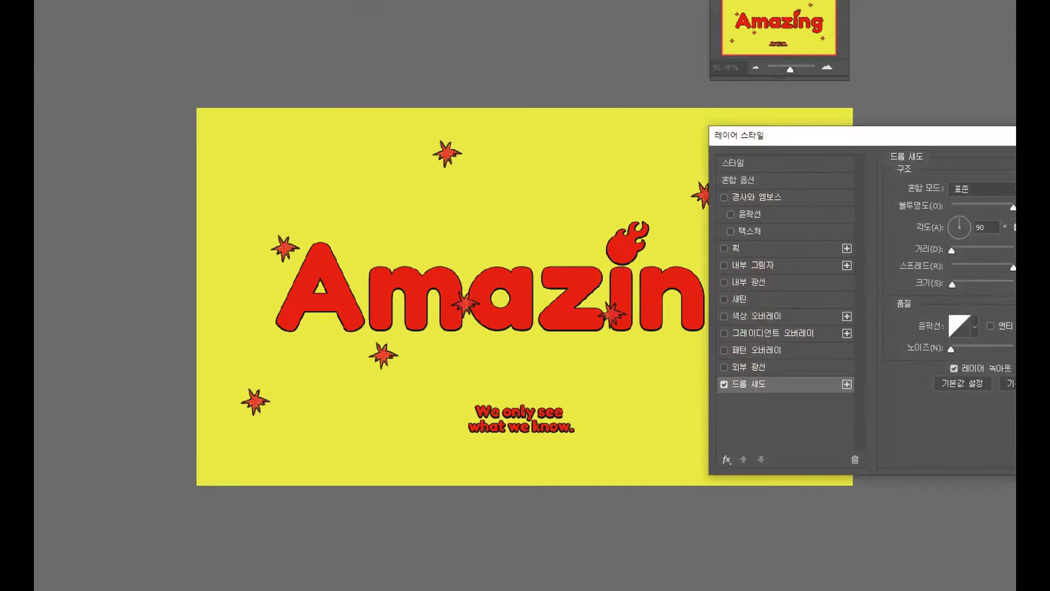
key(Return)
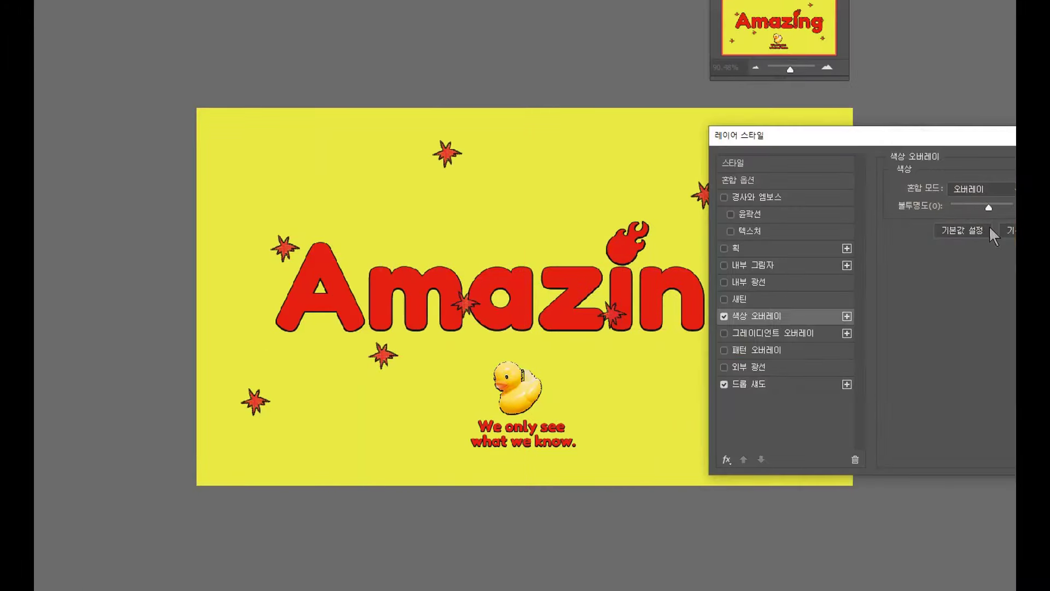
Set the duck layer to Darken and fill its two eye beams solid white
click(988, 242)
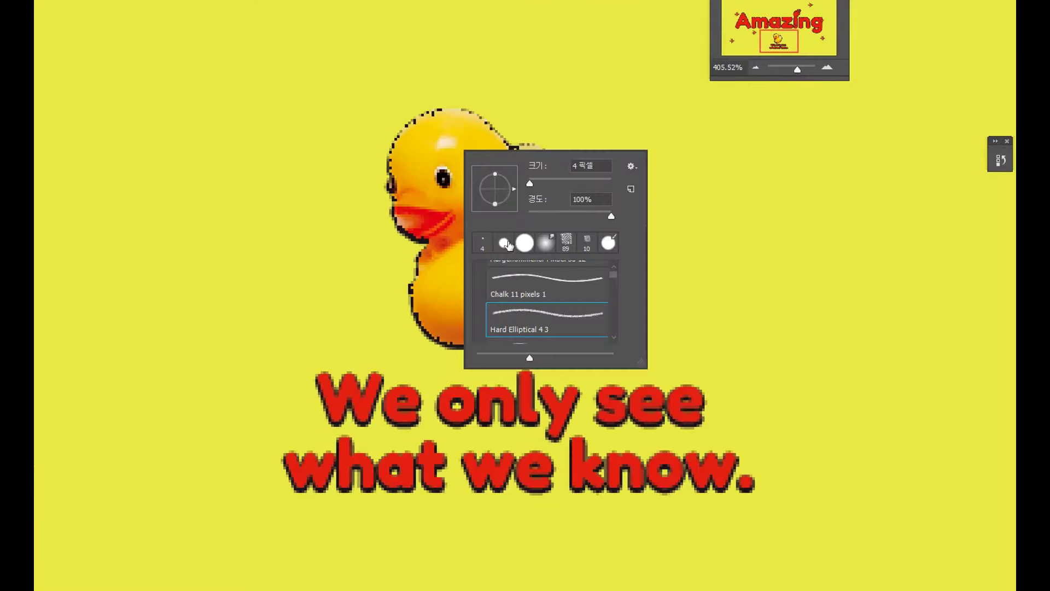
click(274, 263)
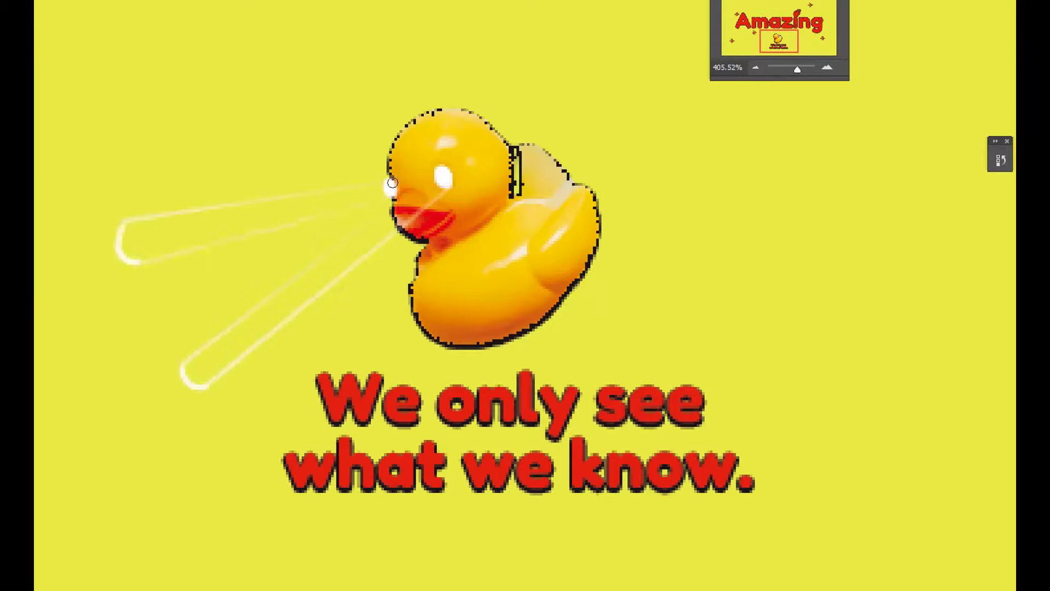
click(211, 234)
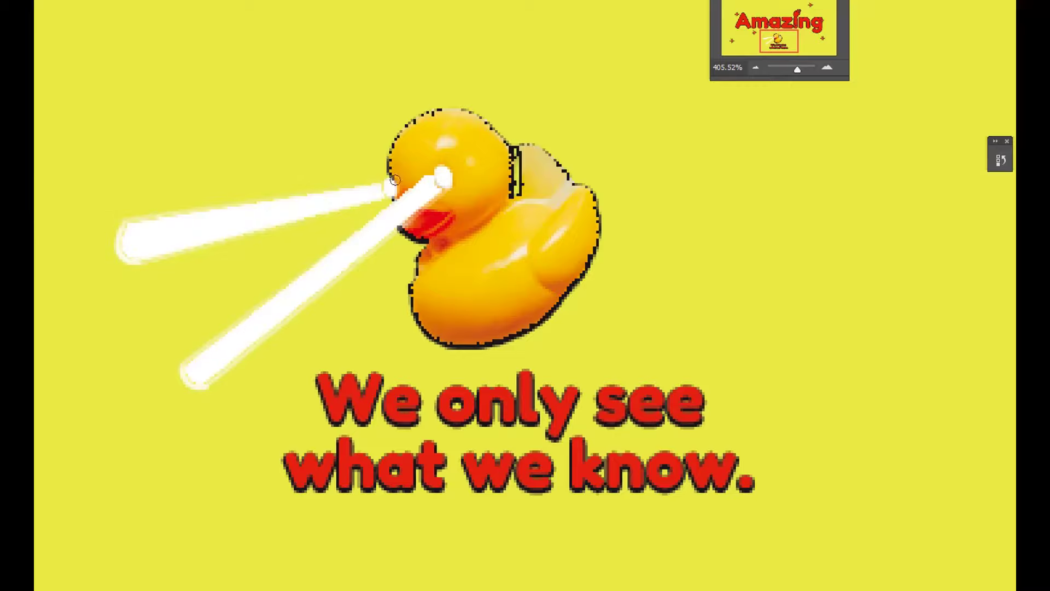
drag(797, 69, 796, 70)
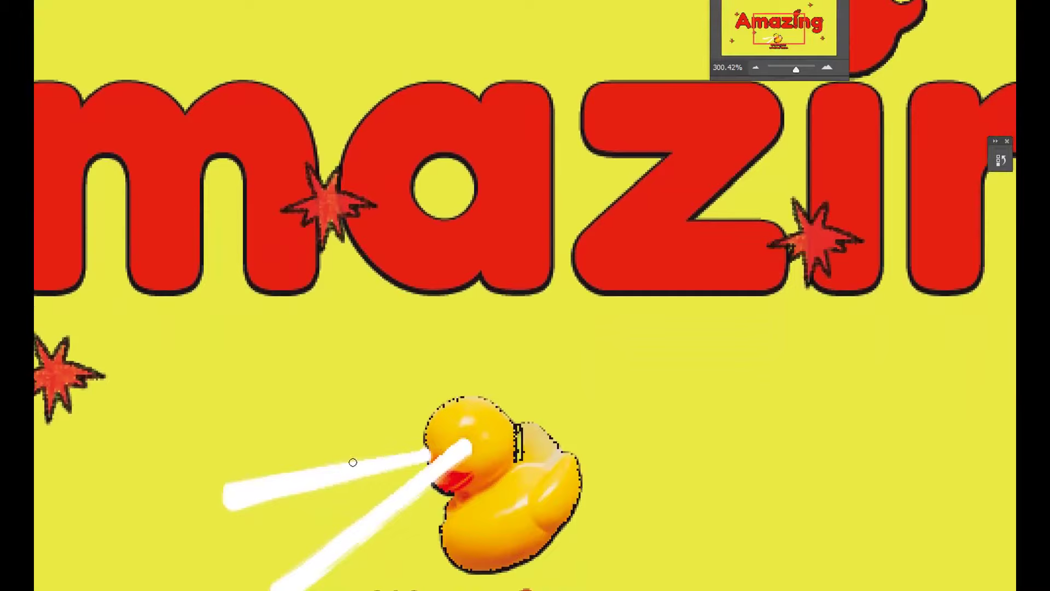
scroll(438, 442, down, 2)
drag(797, 70, 790, 70)
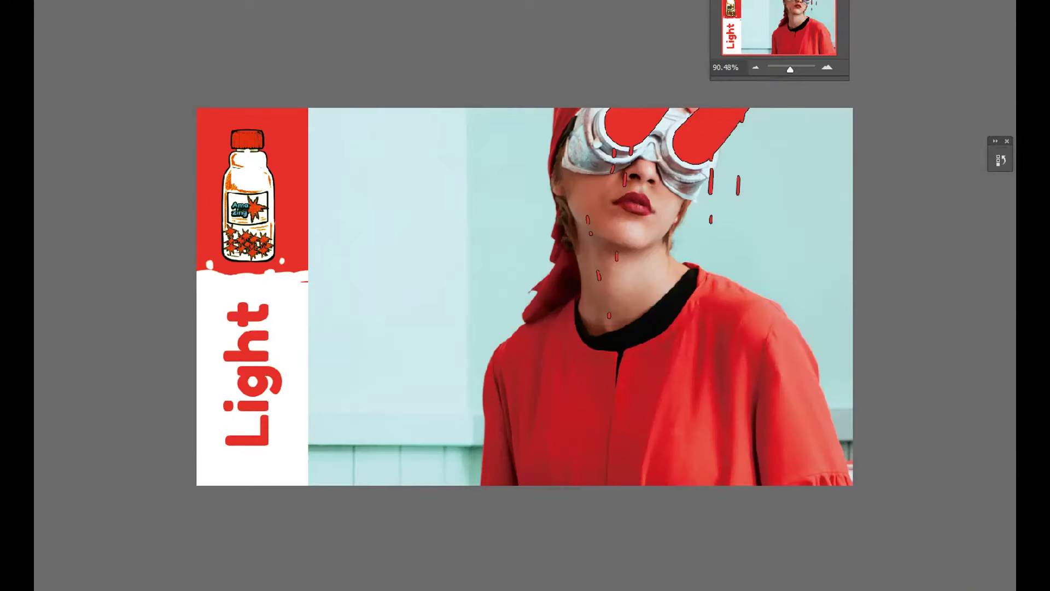
Select the mint background around the girl and shift its hue toward yellow
mouse_move(771, 227)
mouse_down()
mouse_move(851, 461)
mouse_move(870, 401)
mouse_move(303, 480)
mouse_up()
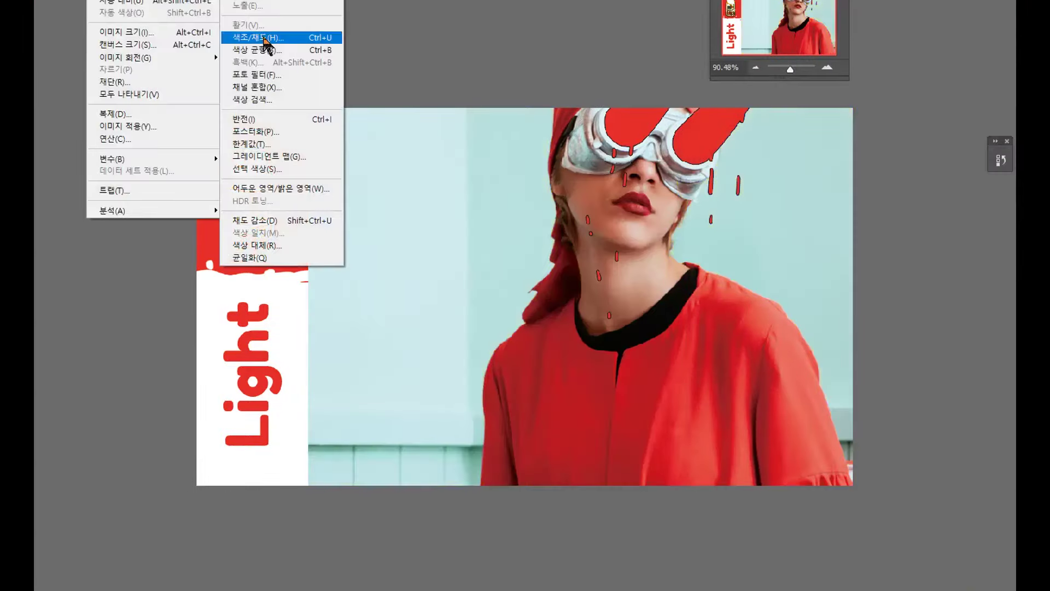
drag(1010, 253, 994, 253)
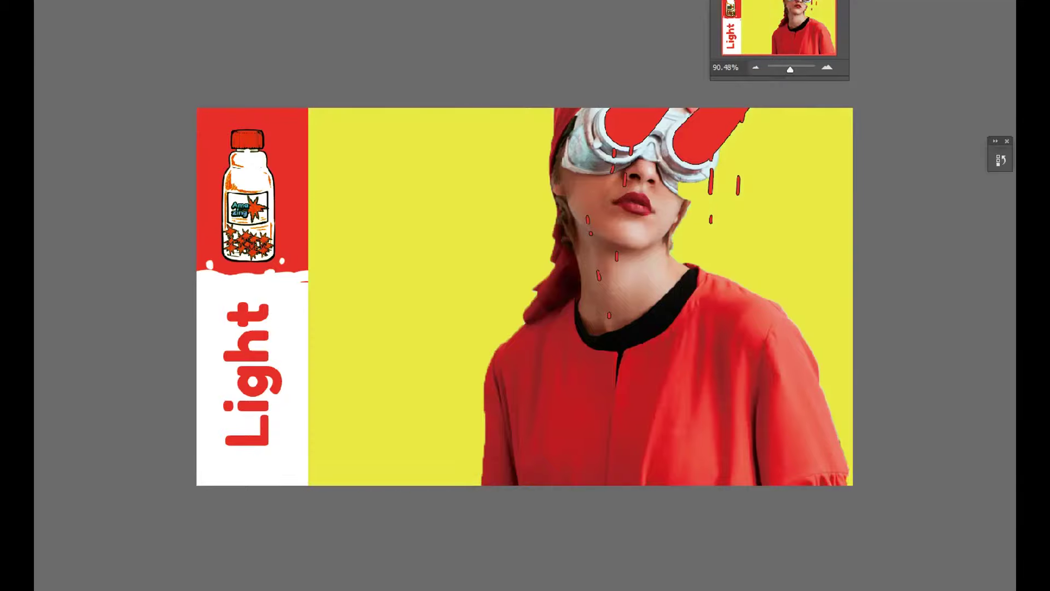
scroll(777, 156, up, 6)
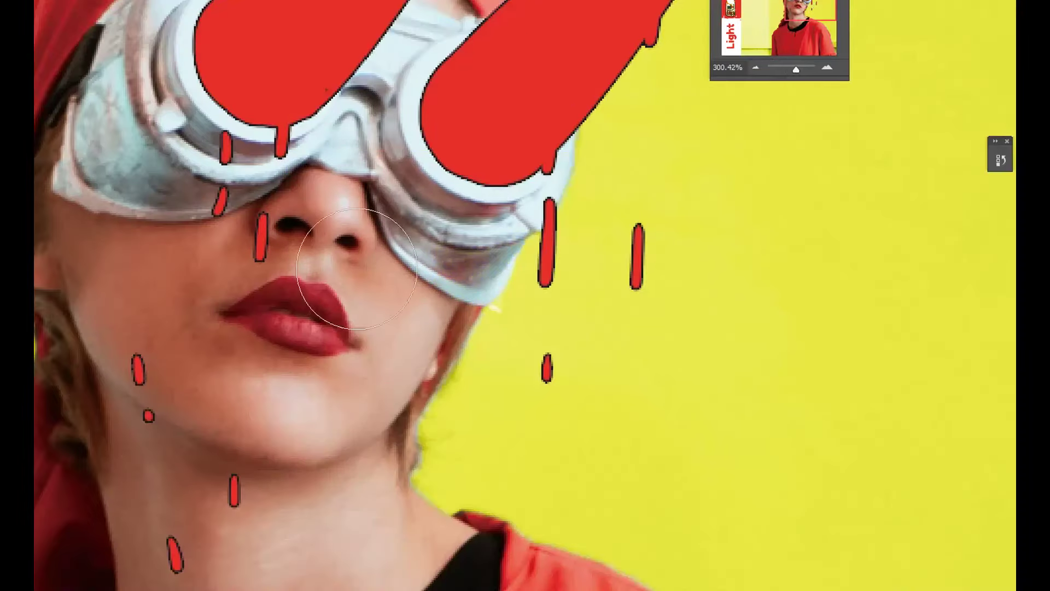
scroll(356, 269, down, 6)
Zoom back out to the whole poster and move a red star up to the goggle strap
scroll(879, 518, up, 8)
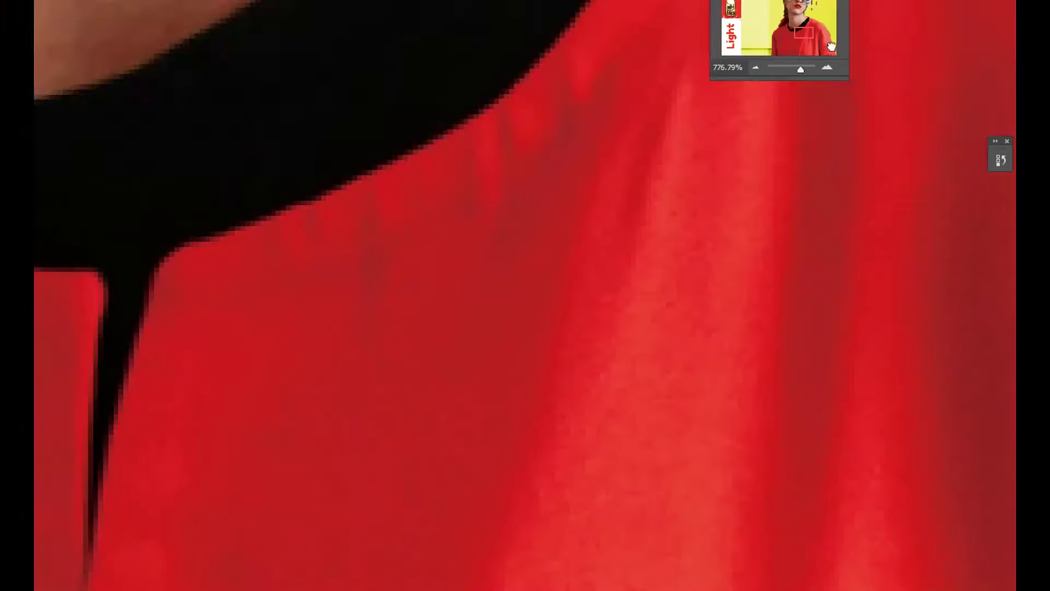
scroll(696, 469, down, 3)
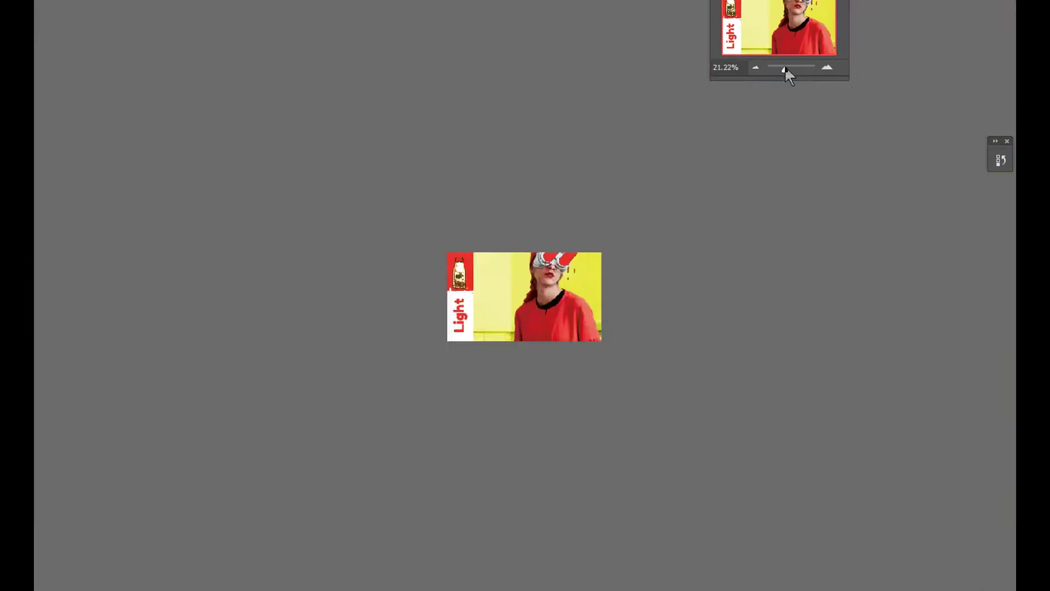
drag(786, 70, 791, 68)
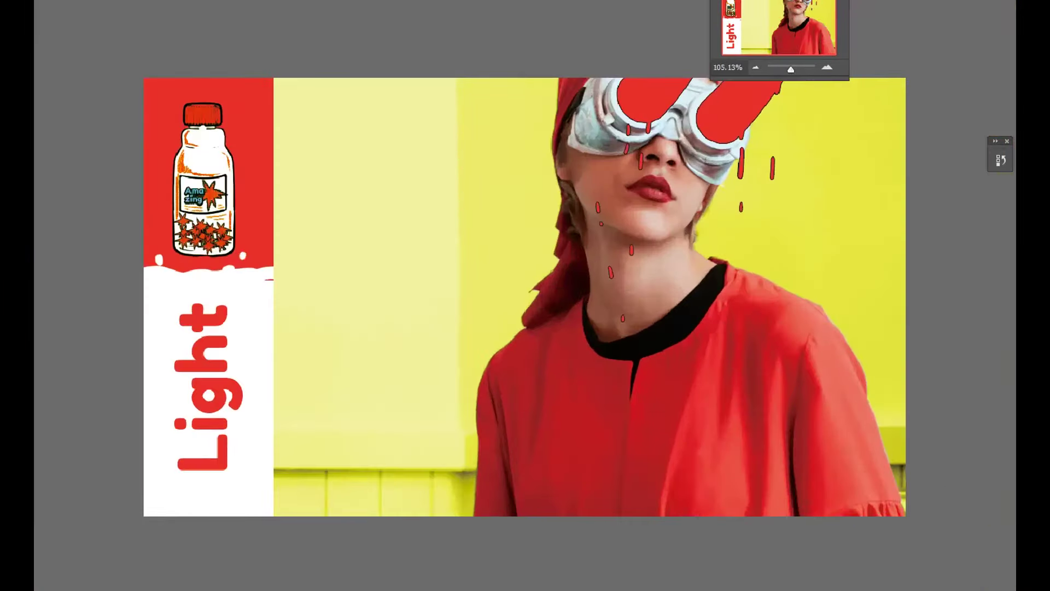
mouse_move(701, 269)
mouse_down()
mouse_move(753, 152)
mouse_move(520, 323)
mouse_up()
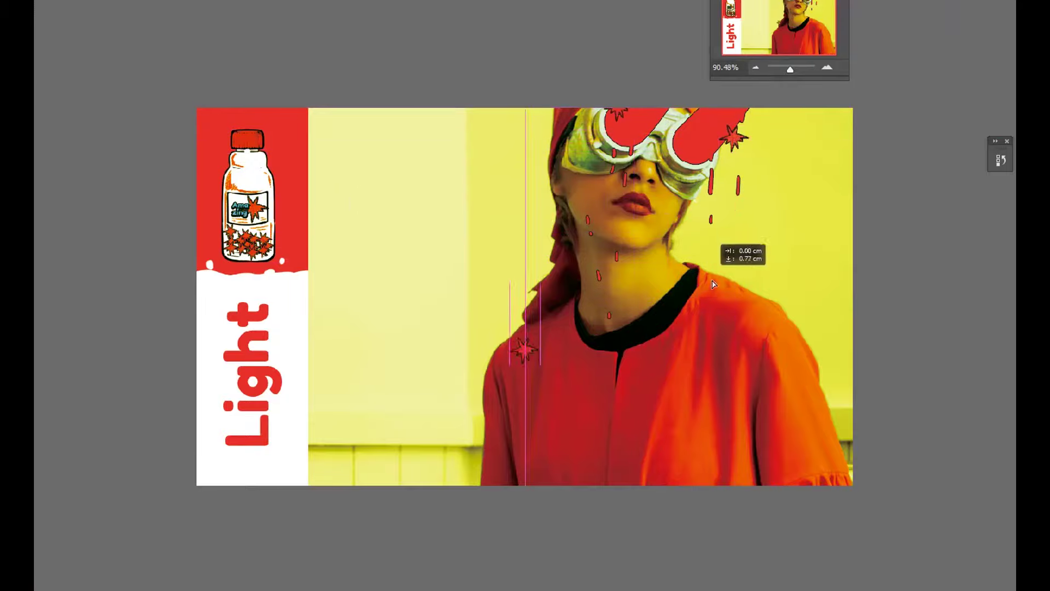
Add another red star, shrink the caption, and set the Light title and caption under the bottle
key(ctrl+d)
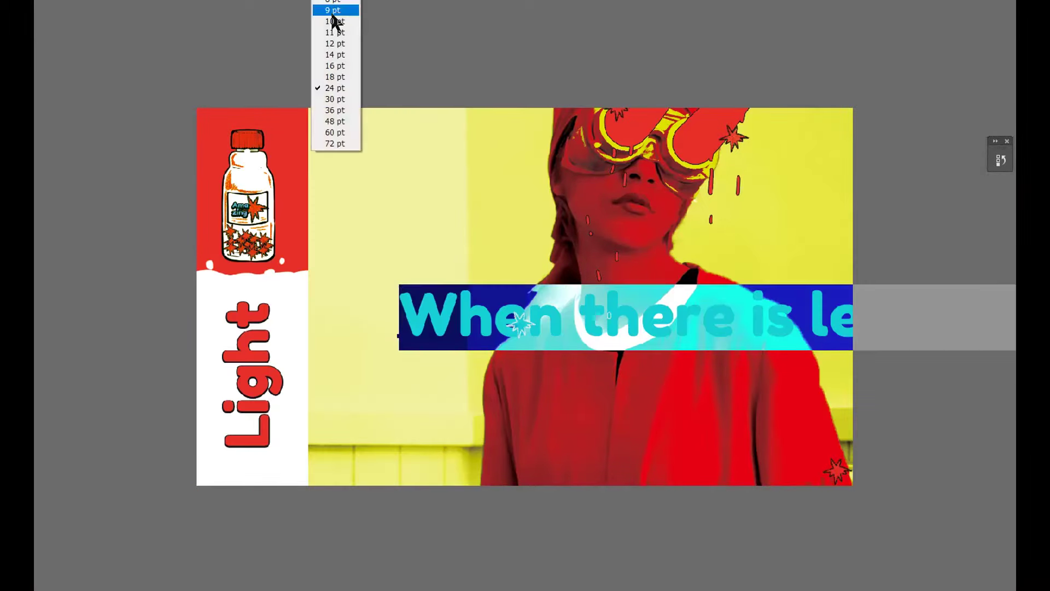
click(329, 132)
key(Return)
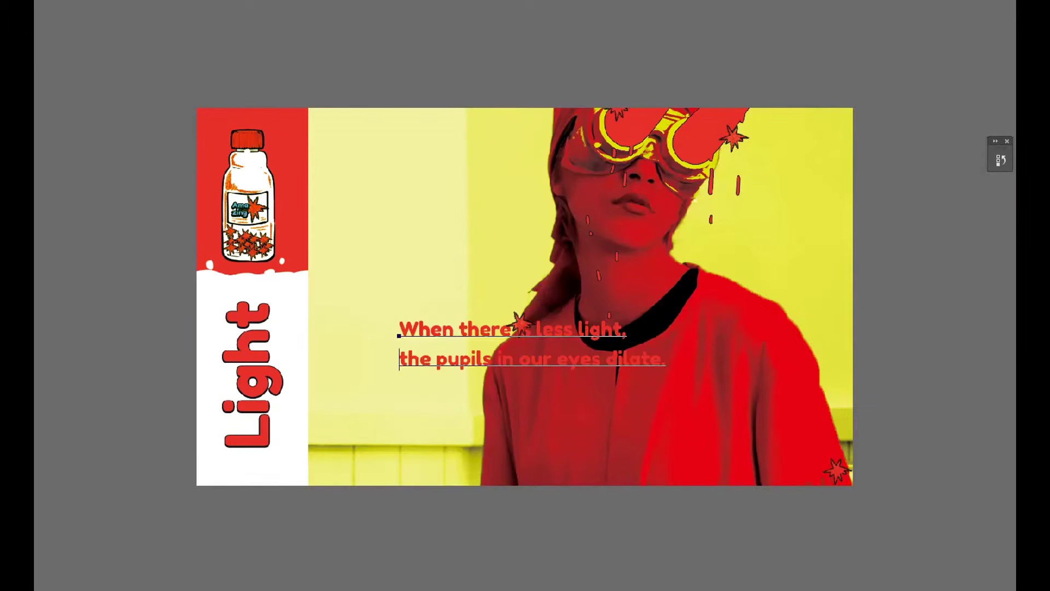
drag(241, 391, 249, 306)
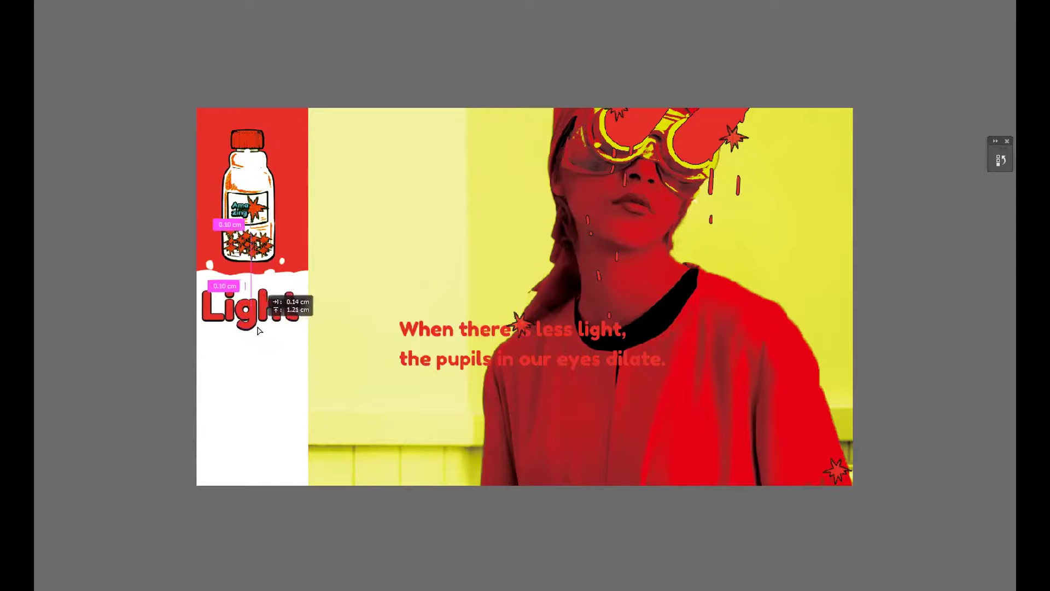
drag(520, 333, 325, 351)
Shrink the caption further, tighten its leading, break it after 'When there' and centre it
key(ctrl+a)
click(343, 143)
click(389, 281)
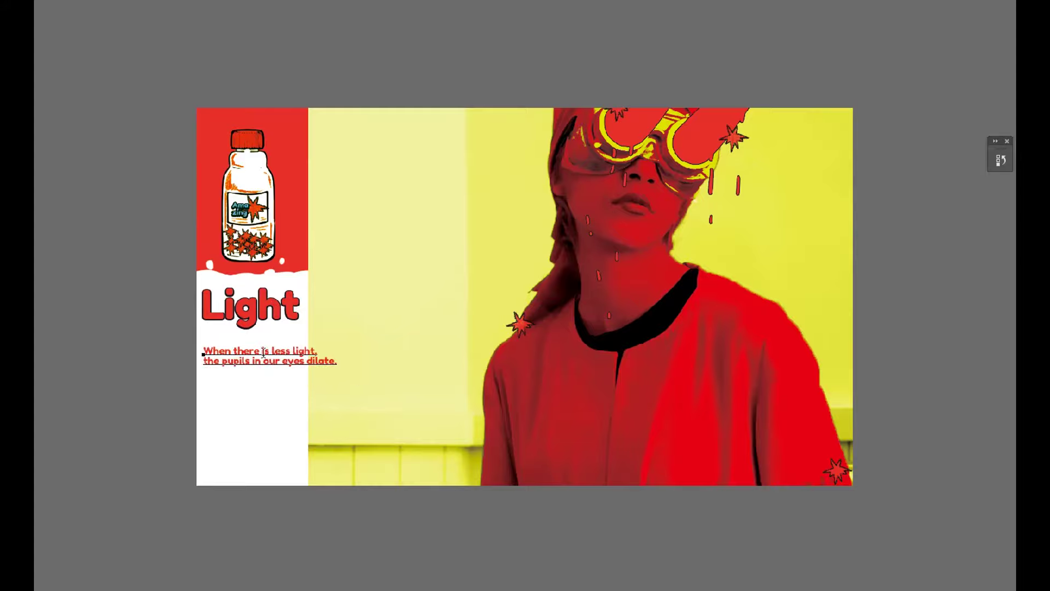
key(Return)
key(ctrl+a)
key(ctrl+shift+c)
key(ctrl+Return)
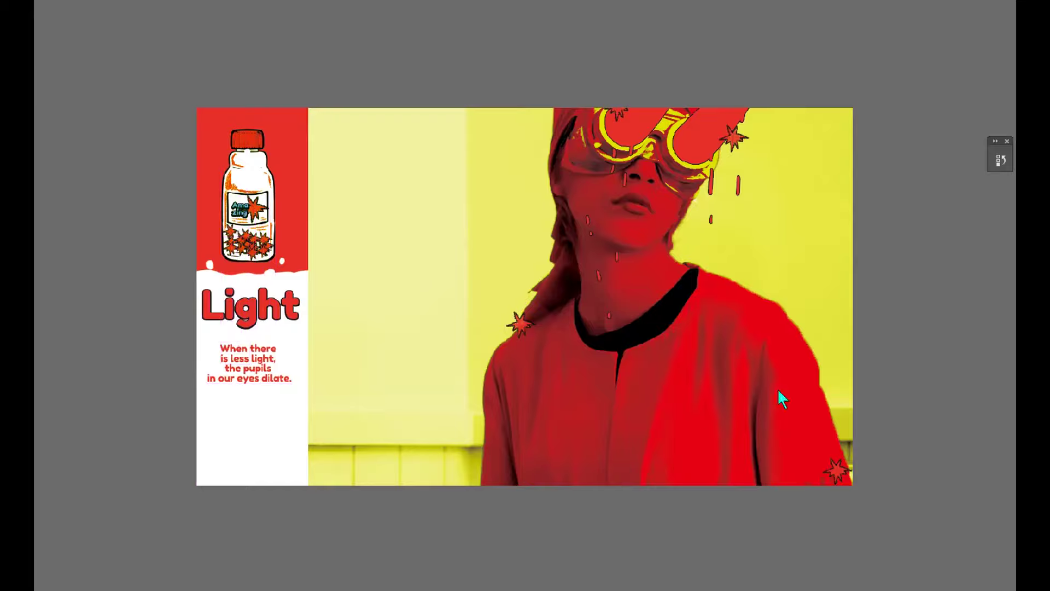
click(840, 172)
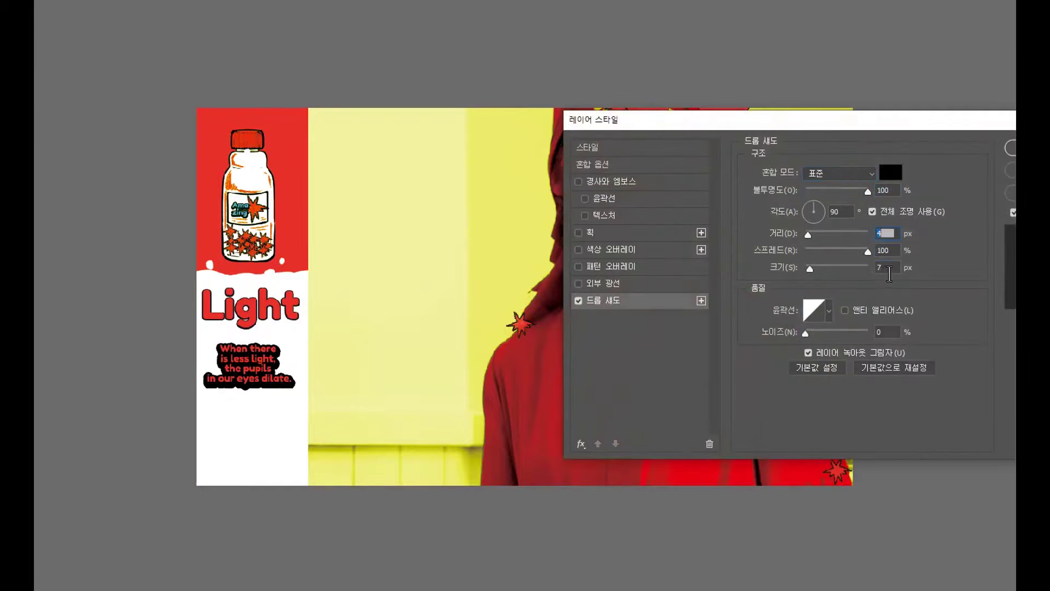
Give the caption a distance 4, size 7 drop shadow and set a vertical barcode lower left
click(1011, 148)
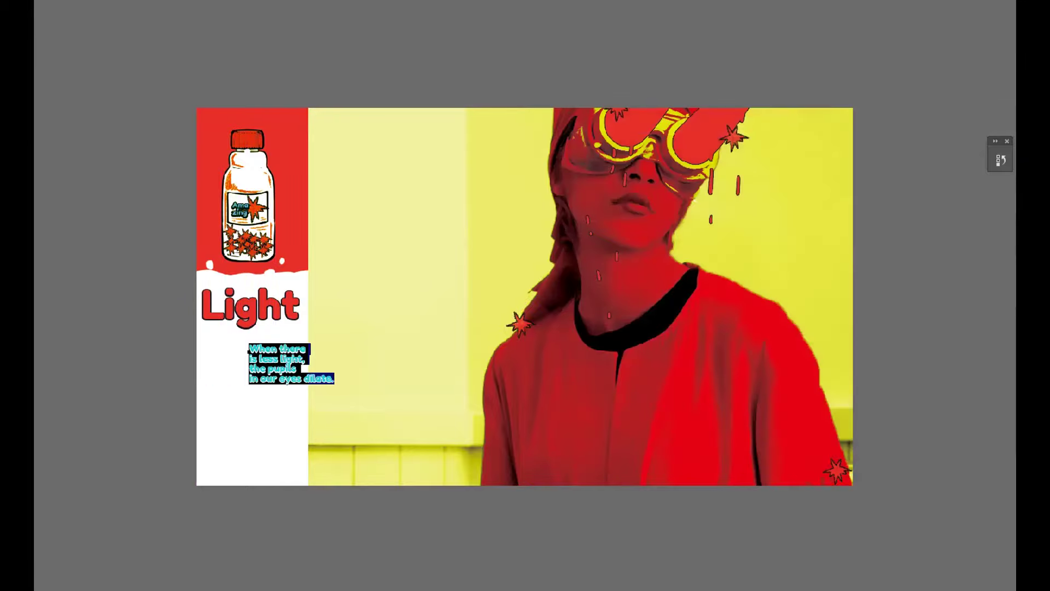
drag(381, 411, 335, 406)
key(ctrl+v)
drag(599, 271, 300, 416)
drag(307, 460, 285, 383)
drag(263, 424, 223, 433)
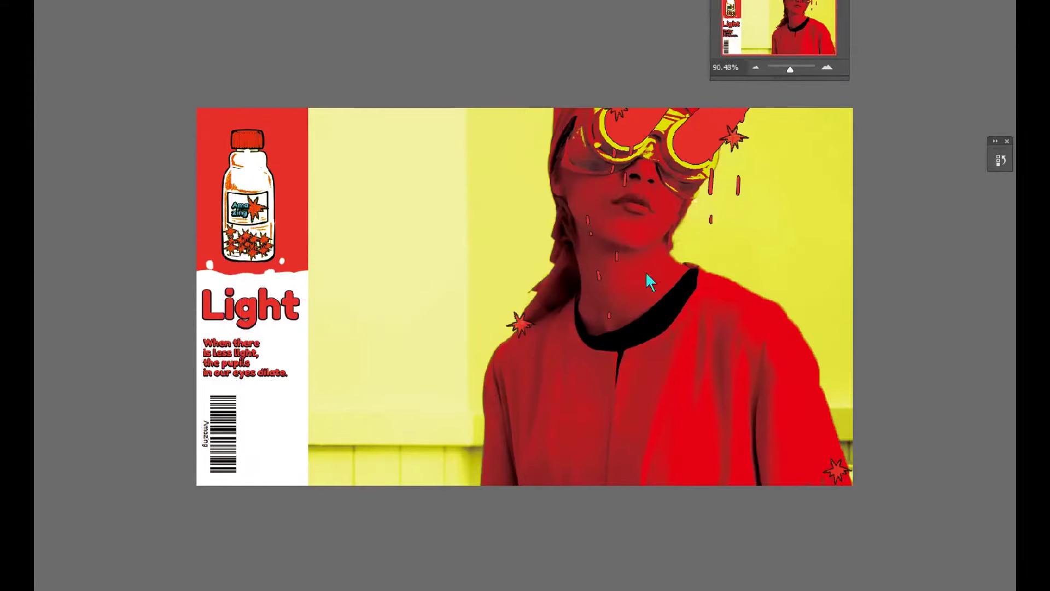
Tint the barcode with a yellow Multiply colour overlay and bring in the blue heart beside it
click(933, 165)
click(919, 202)
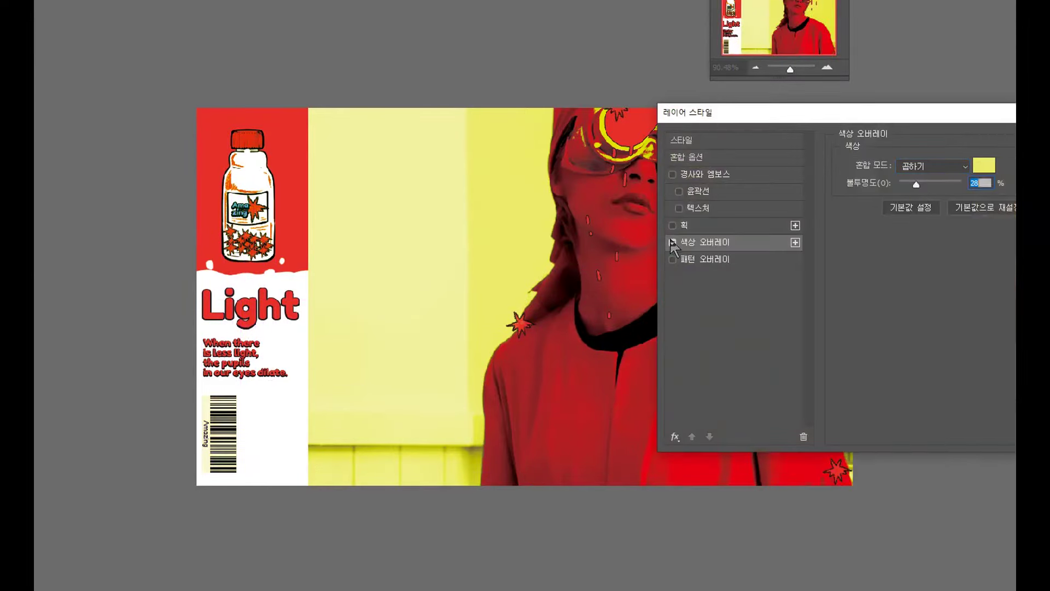
key(Return)
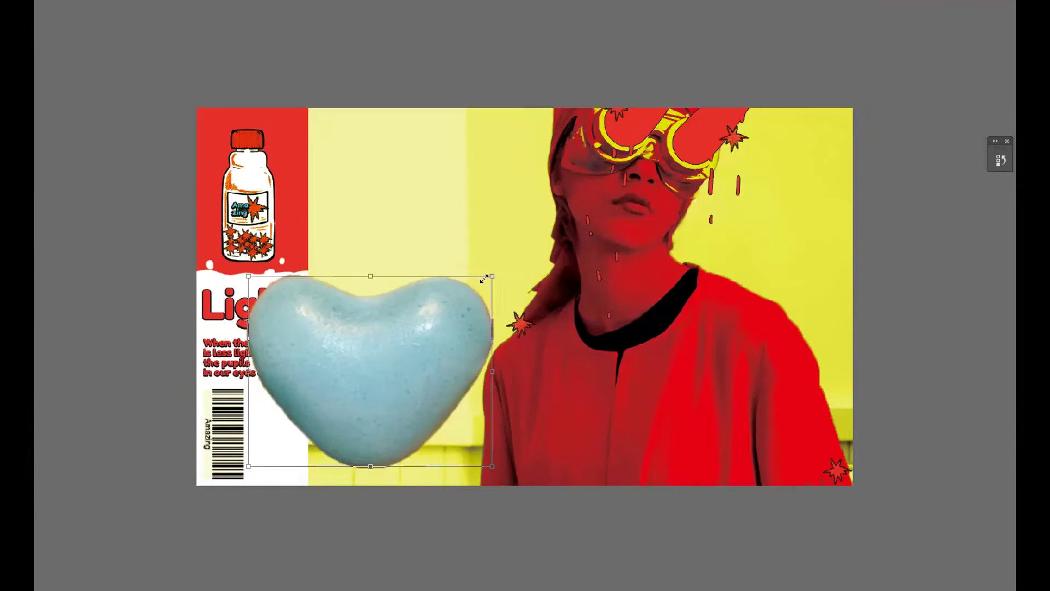
drag(492, 276, 332, 406)
key(ctrl+t)
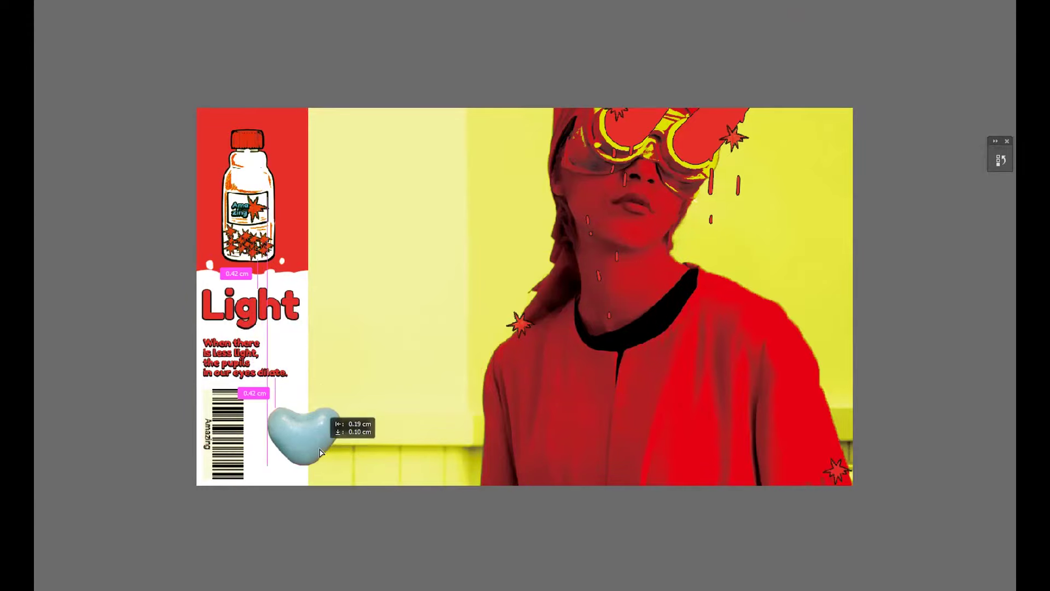
Apply a 45 Motion Blur to the girl photo, offset it, and move the splash marks into the red panel
key(Return)
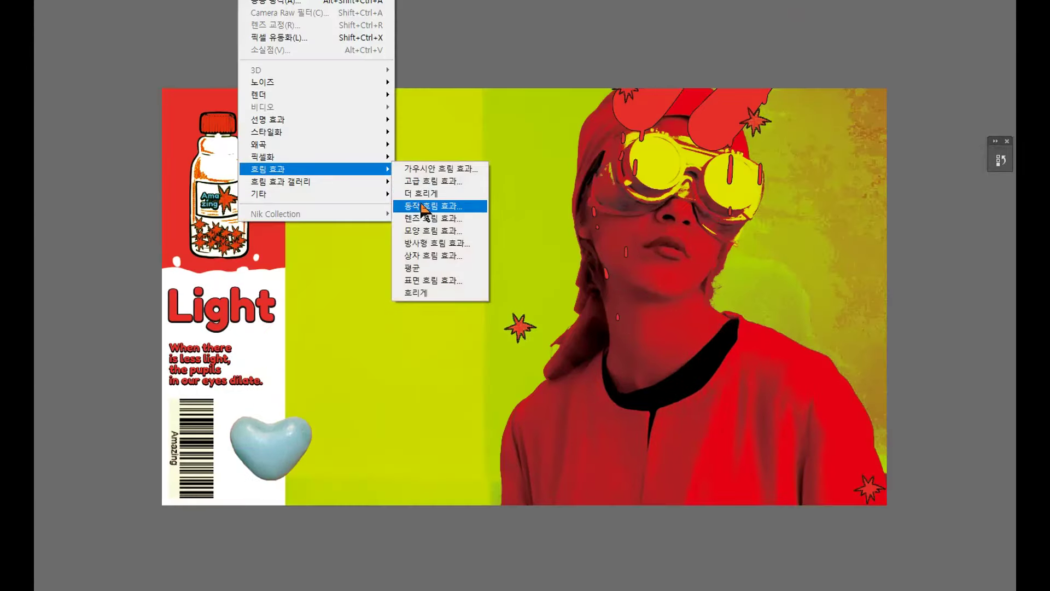
click(432, 203)
drag(871, 284, 872, 276)
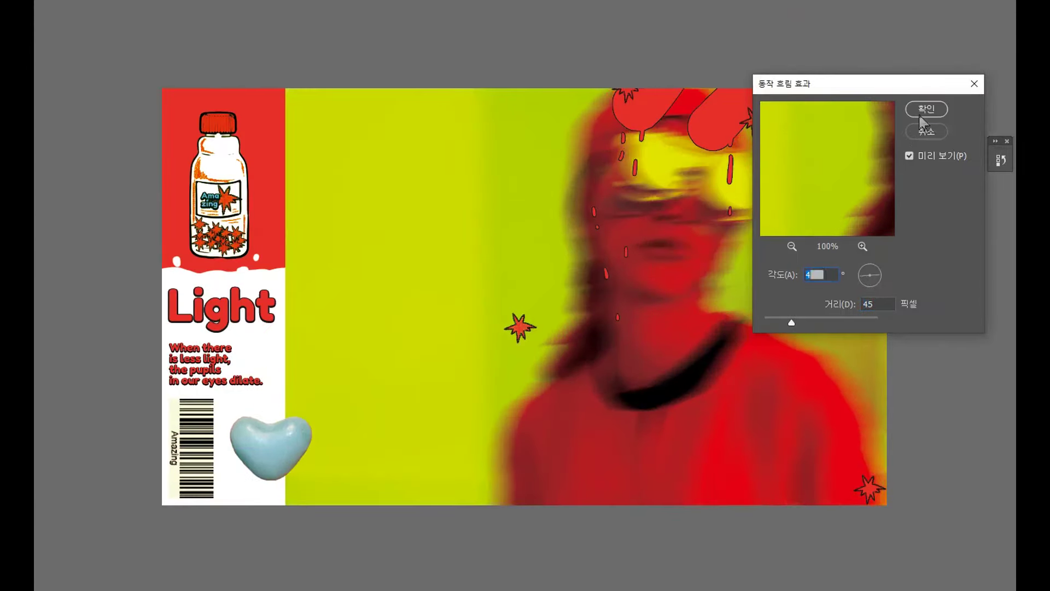
click(929, 109)
drag(821, 370, 892, 326)
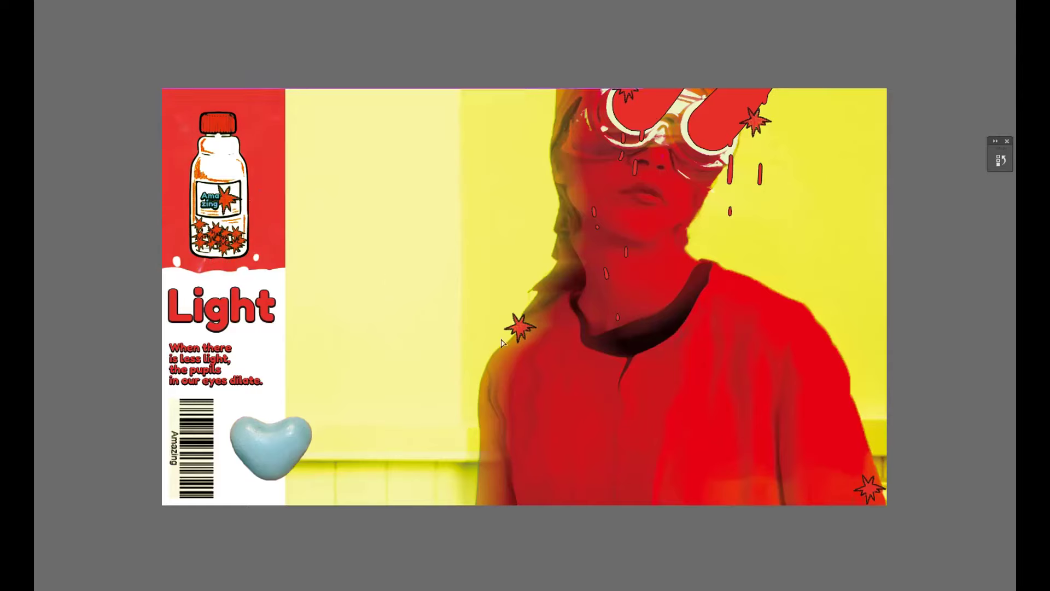
drag(551, 376, 447, 238)
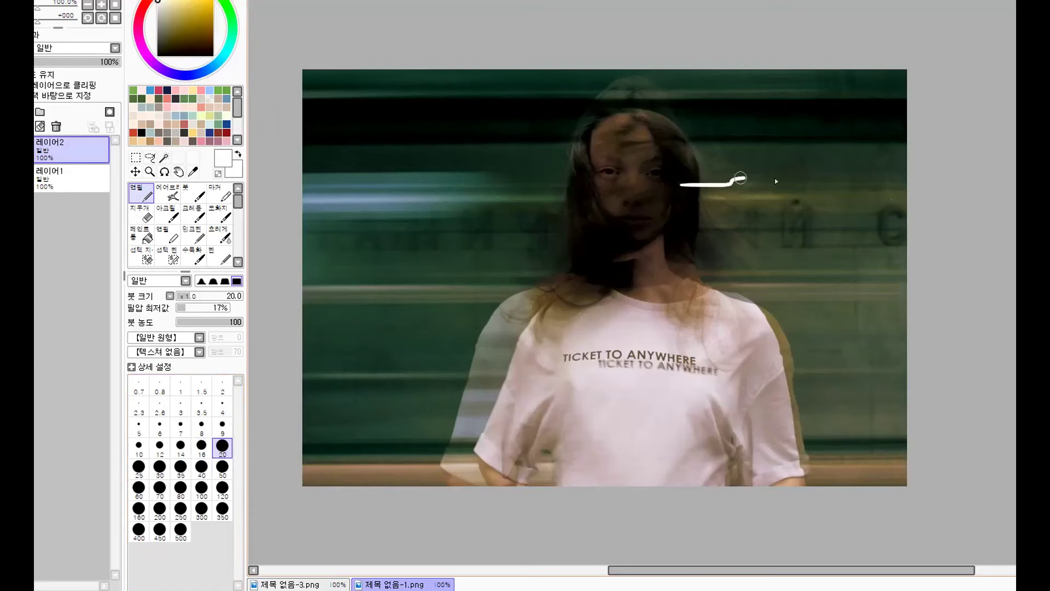
Paint horizontal Pen streaks across the blurred photo and tidy them with a size 50 Eraser
drag(721, 189, 706, 186)
drag(568, 172, 484, 189)
drag(556, 268, 315, 268)
drag(343, 422, 523, 421)
click(141, 214)
click(222, 467)
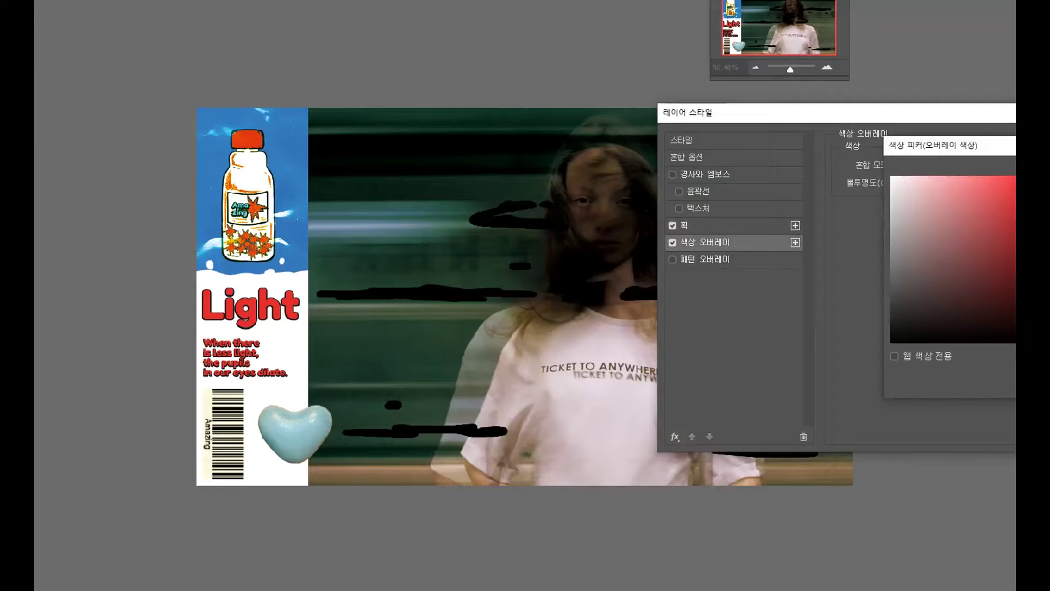
Recolour the streaks blue, cut the girl from her background, reposition her, and add a light Stroke
key(Return)
key(Return)
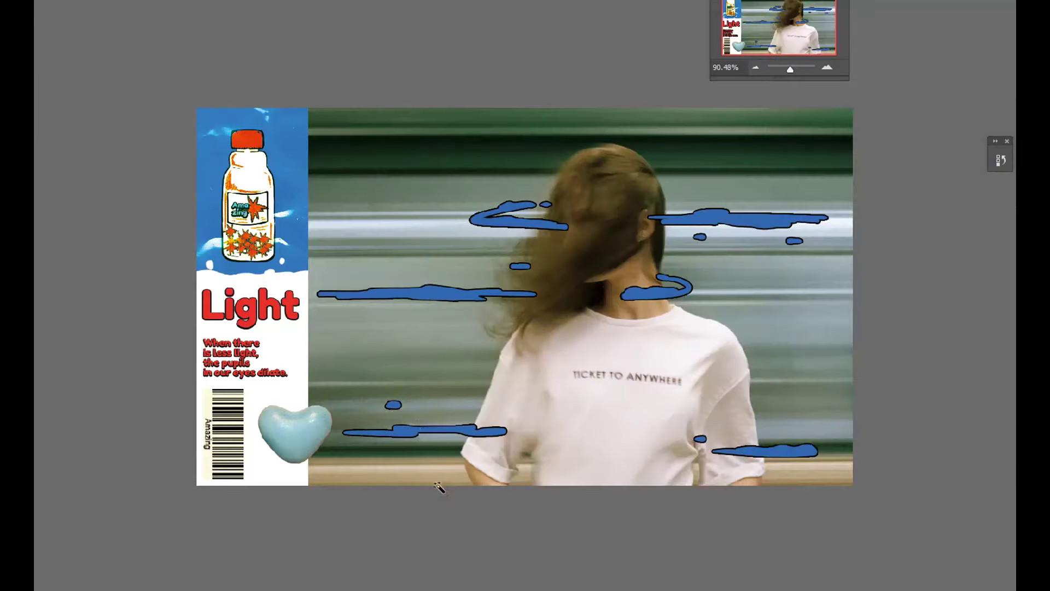
drag(356, 137, 789, 332)
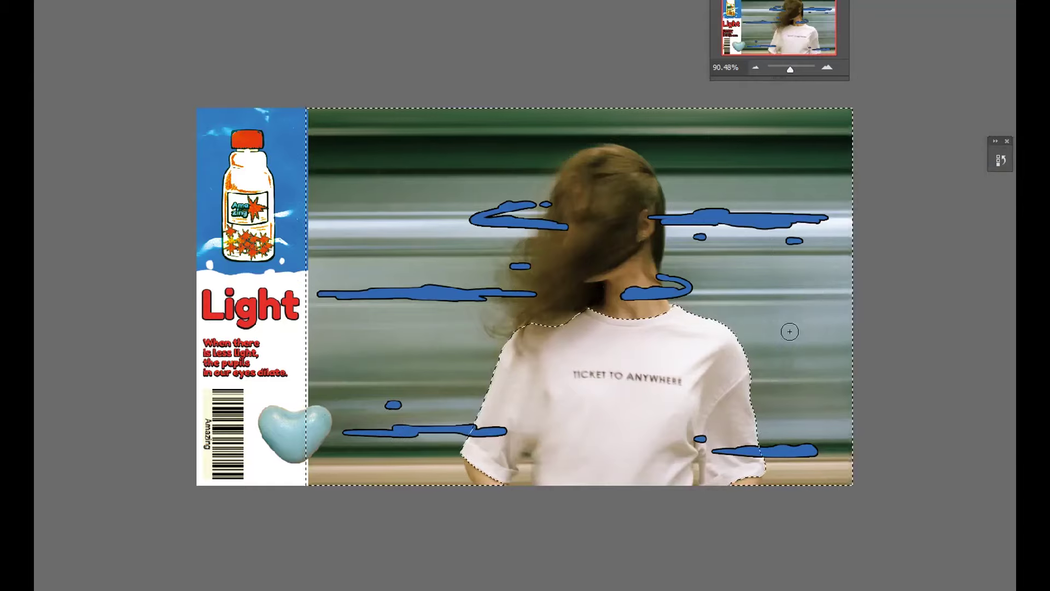
key(ctrl+d)
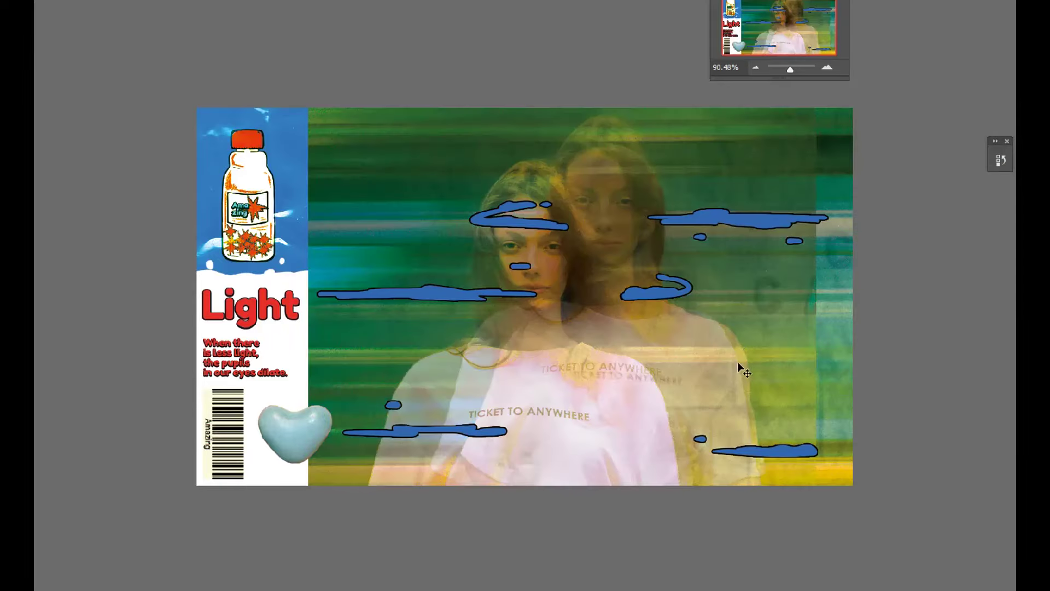
drag(737, 362, 798, 350)
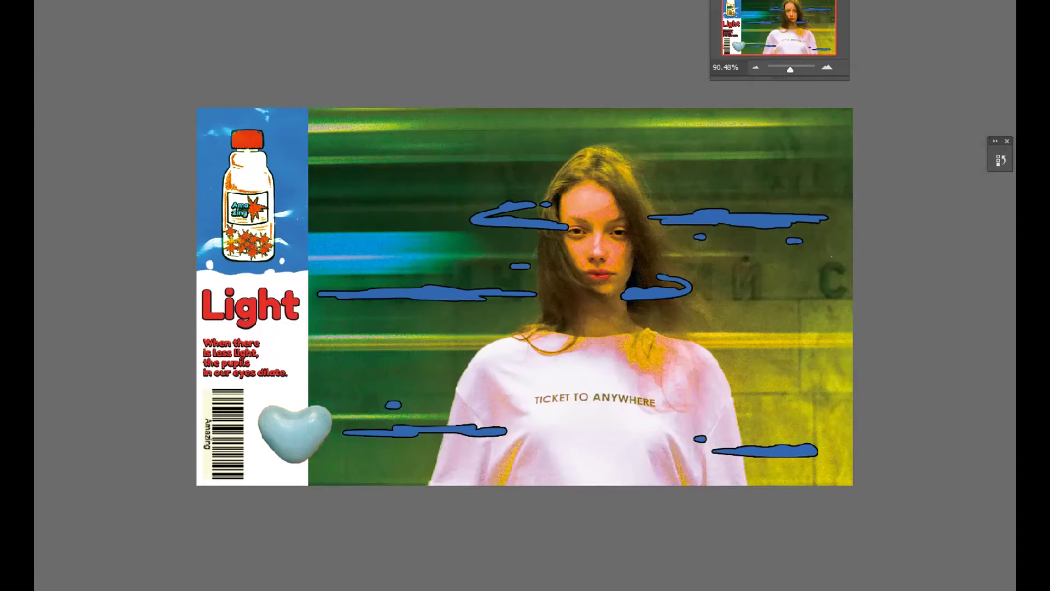
drag(607, 333, 608, 311)
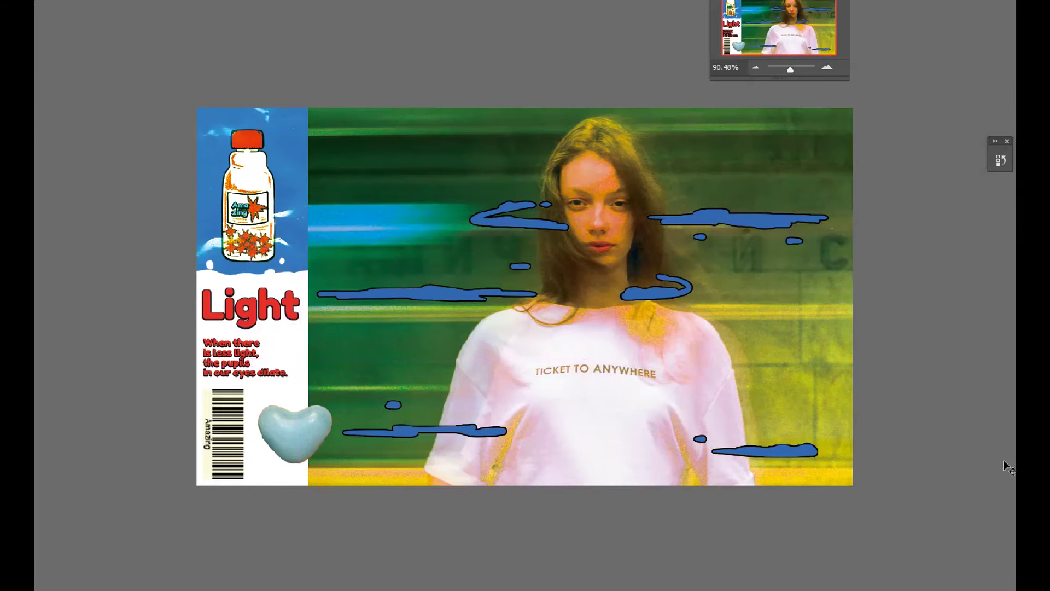
drag(628, 165, 1015, 140)
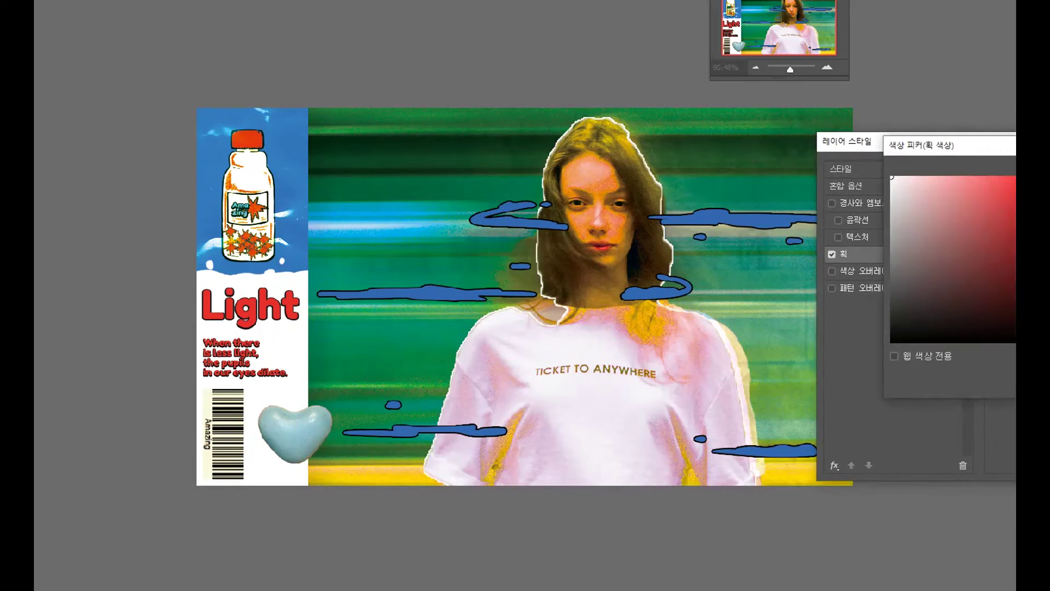
Motion-blur the outlined girl and give the bottle a blue cap via Color Overlay
key(Return)
key(Return)
drag(656, 293, 652, 291)
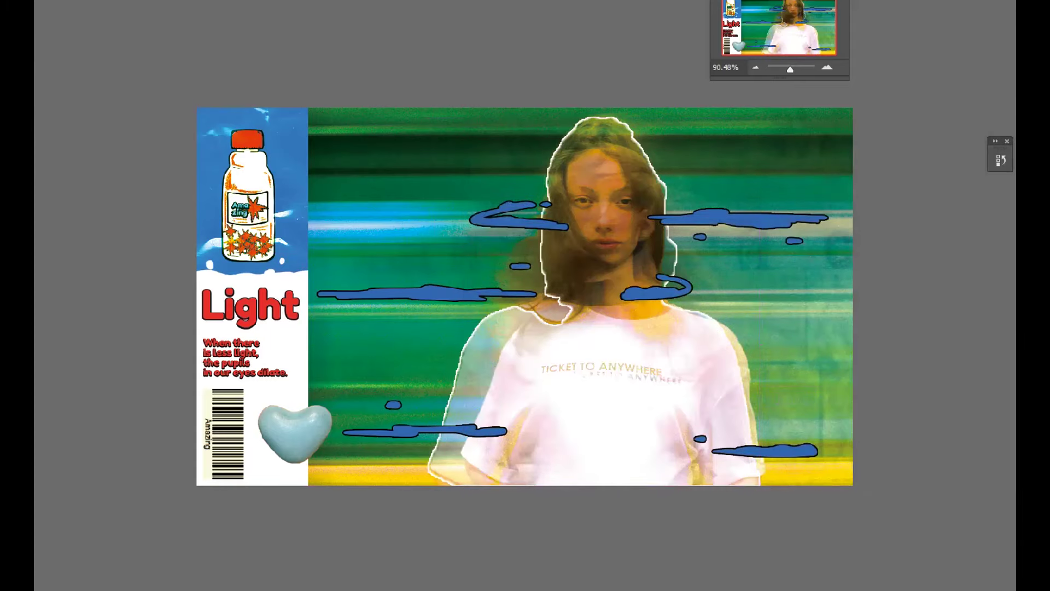
mouse_move(271, 169)
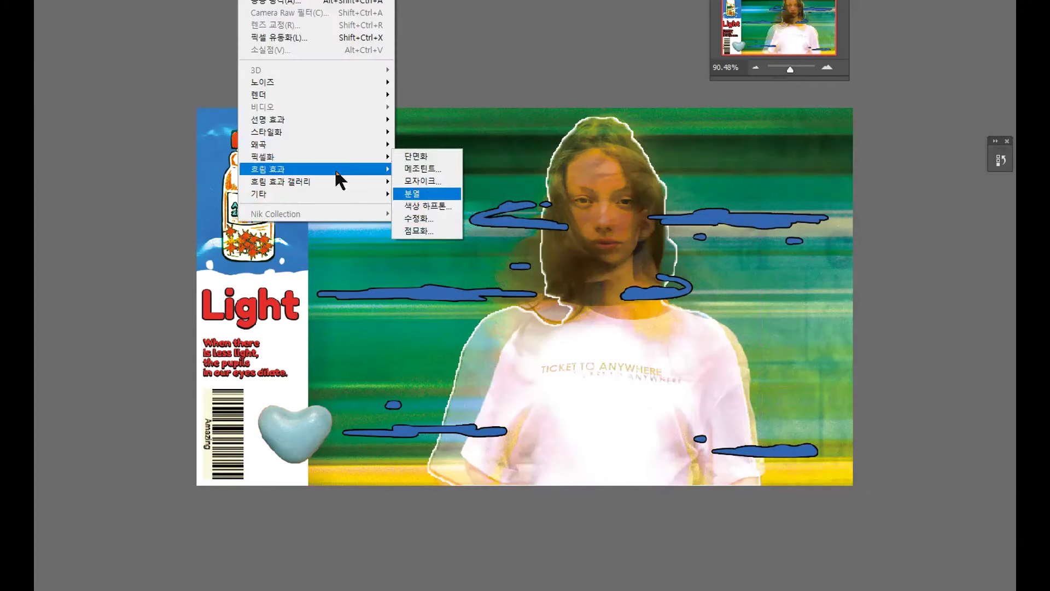
click(443, 204)
key(Return)
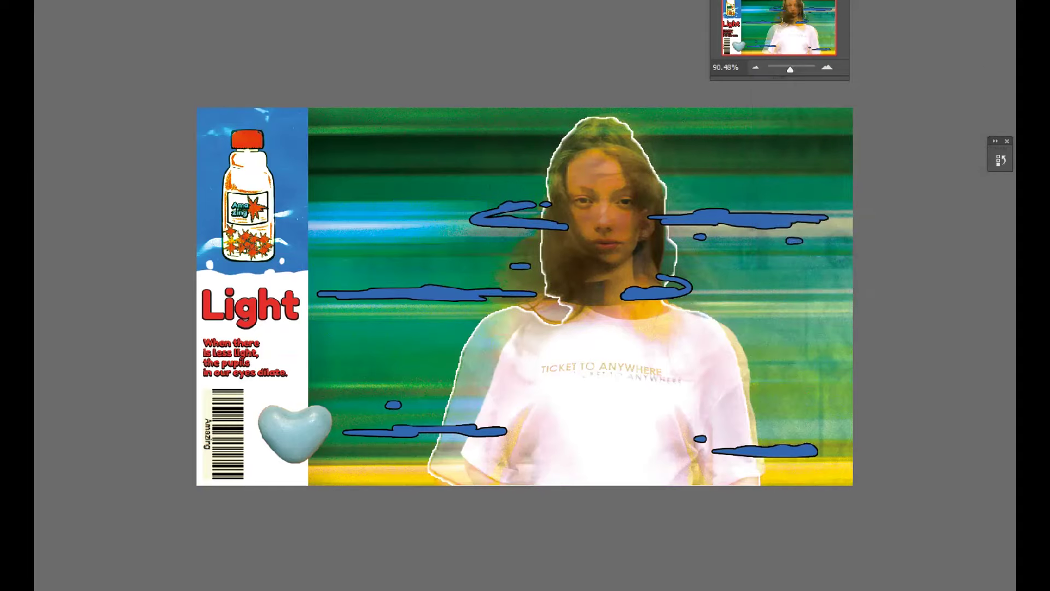
click(252, 1)
click(438, 201)
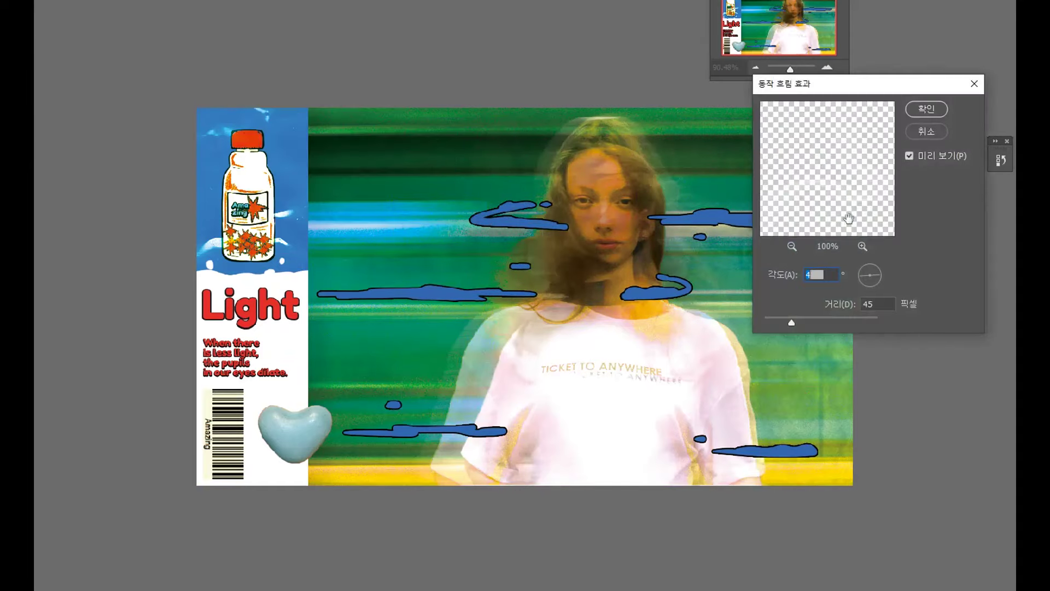
click(924, 110)
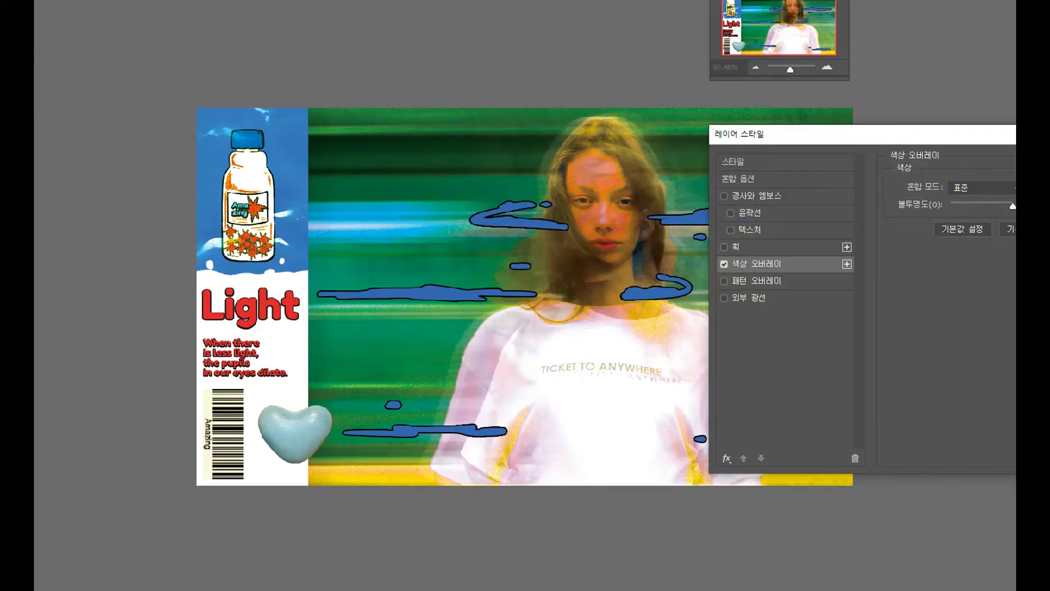
click(986, 199)
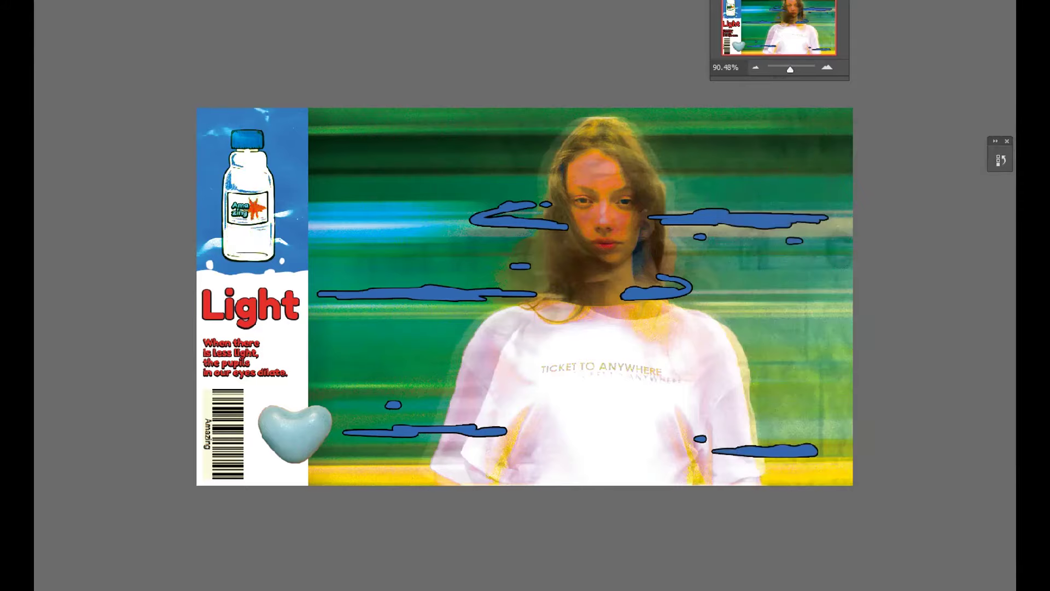
scroll(306, 180, up, 5)
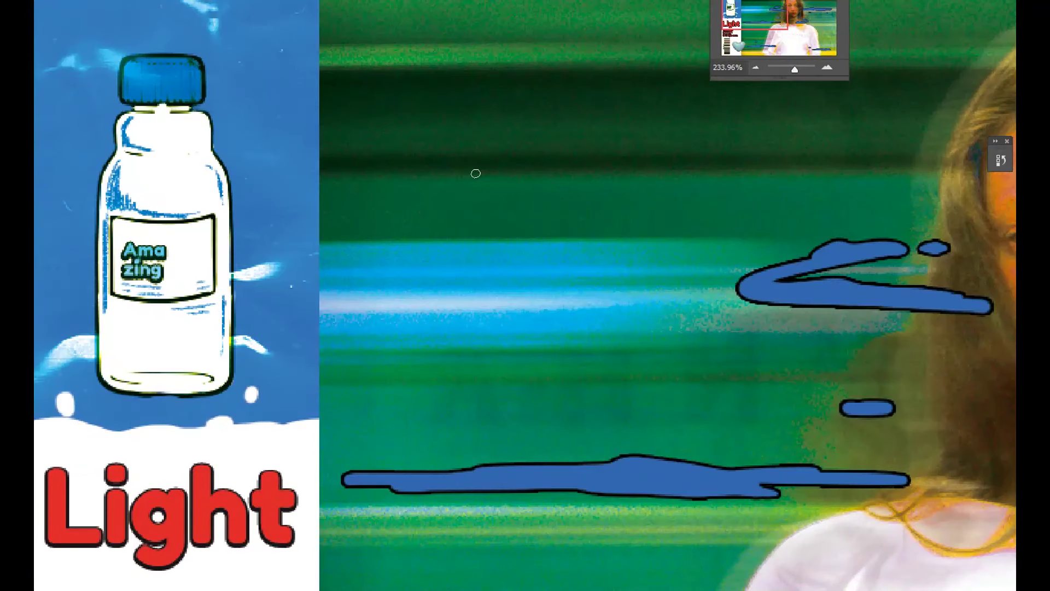
Brush a lightning bolt, then shrink it and move it left toward the bottle
drag(496, 176, 464, 294)
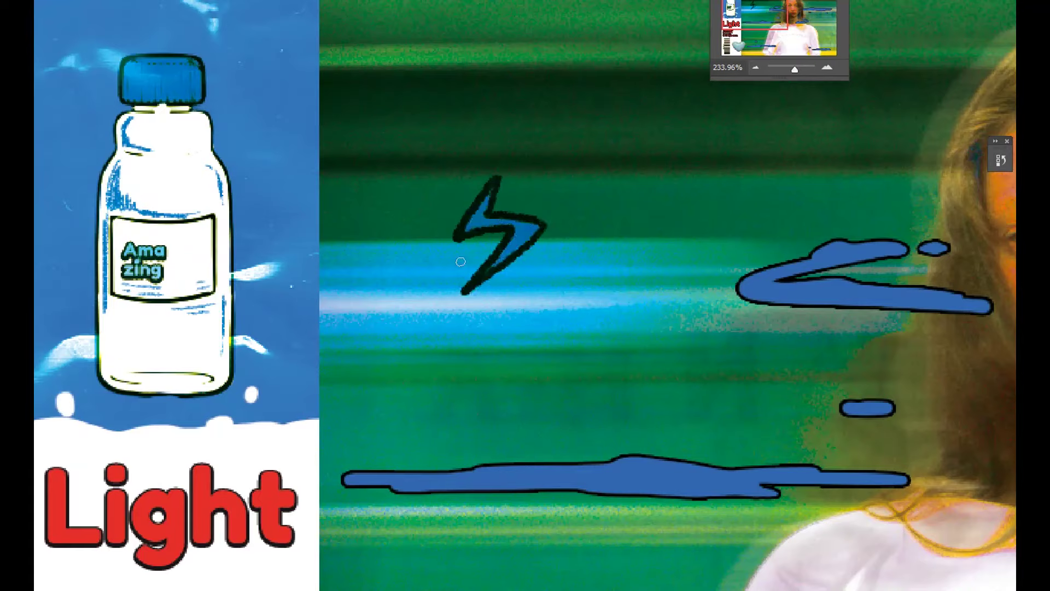
mouse_move(501, 235)
mouse_down()
mouse_move(192, 273)
mouse_move(410, 279)
mouse_move(164, 263)
mouse_move(431, 395)
mouse_move(294, 328)
mouse_up()
key(ctrl+t)
Place the bolt, retitle the poster 'Time' in red, and shrink the orange bean into the lower left
drag(795, 70, 789, 69)
key(ctrl+z)
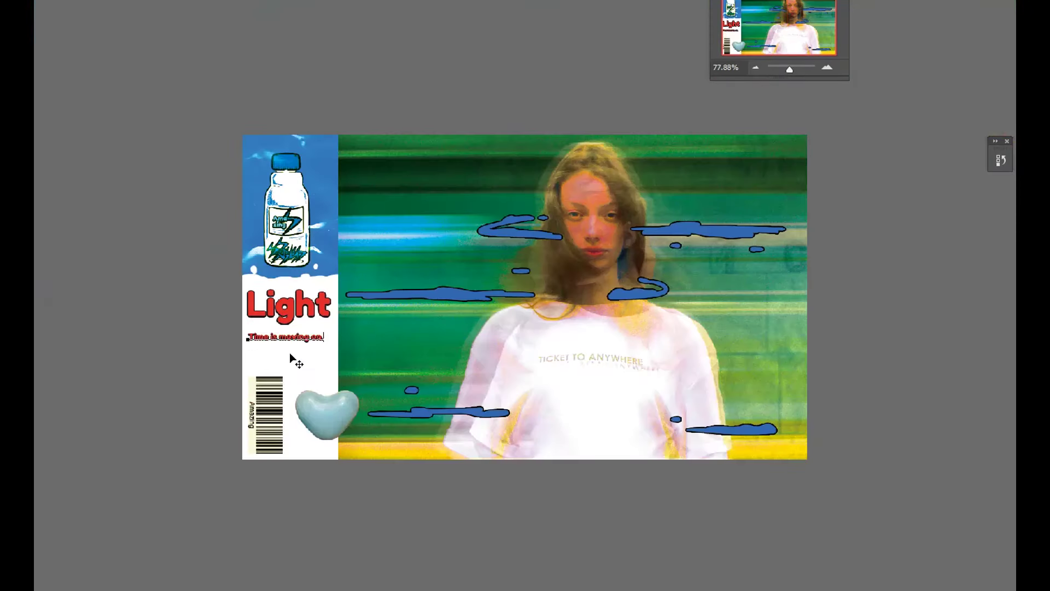
double_click(239, 299)
text(Ti)
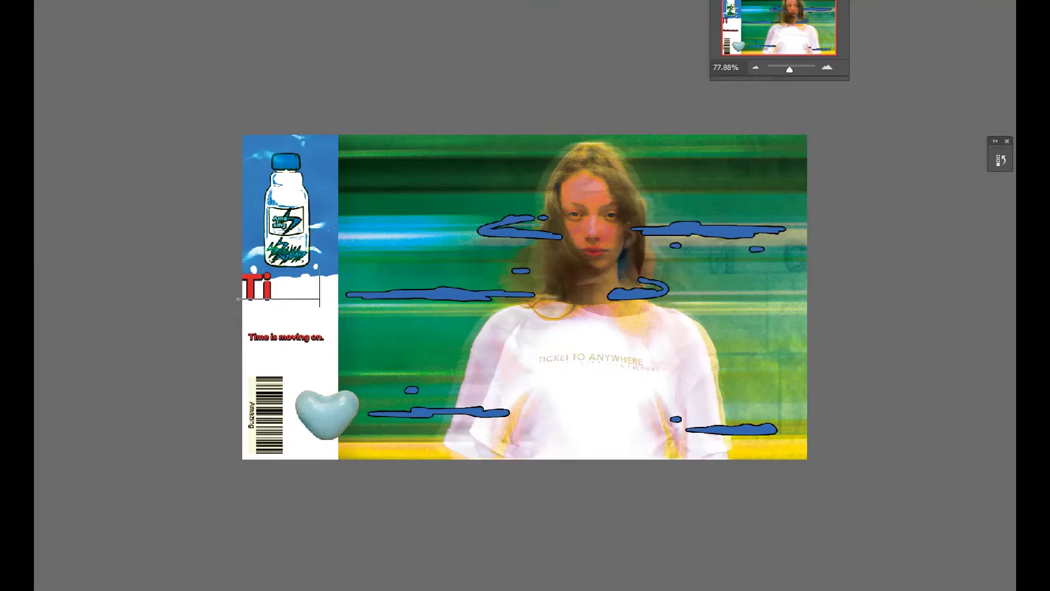
drag(330, 306, 333, 328)
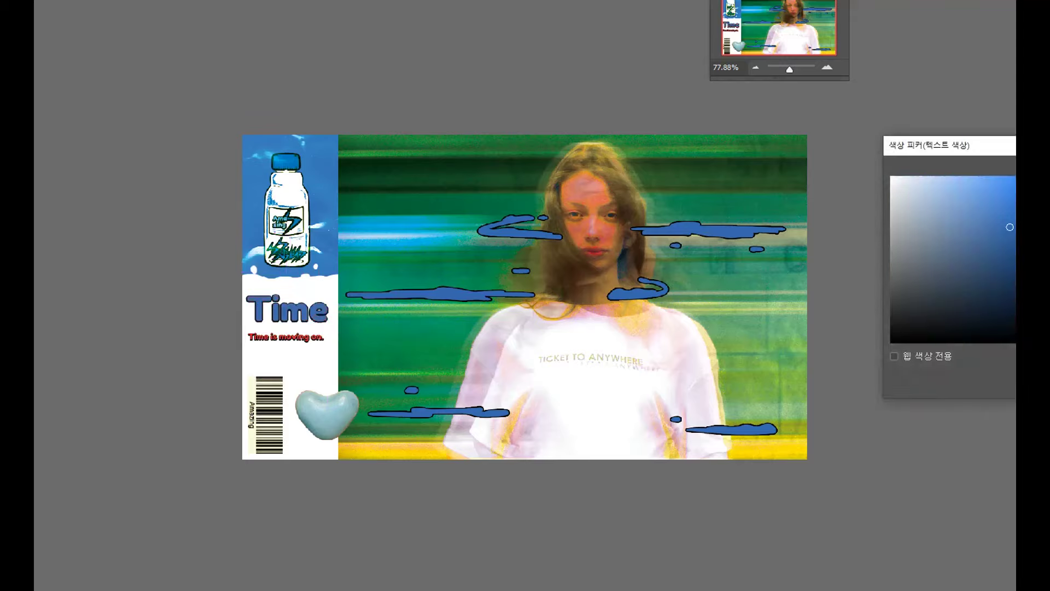
key(Escape)
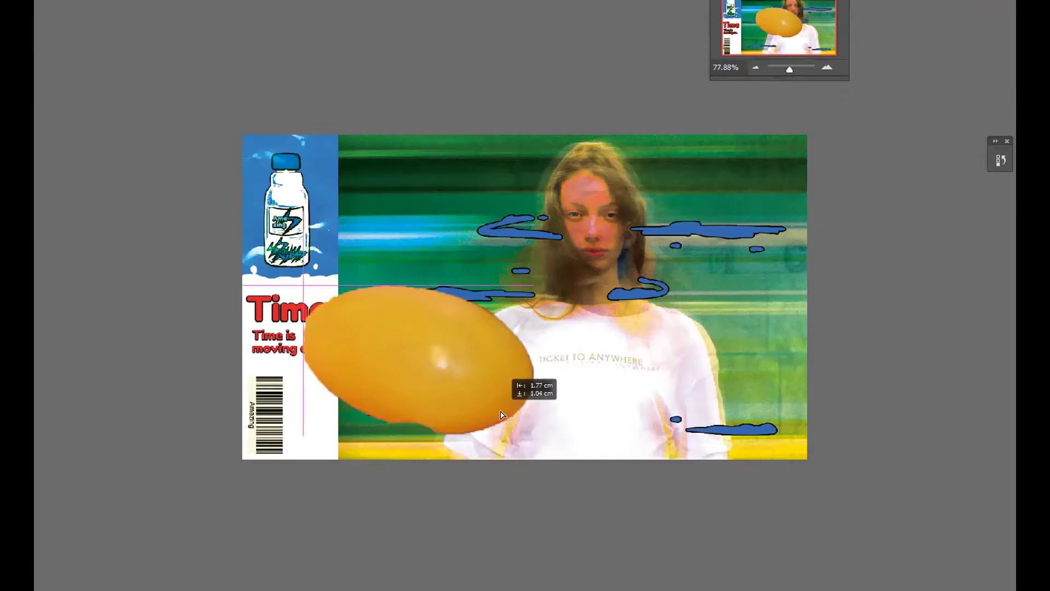
drag(502, 414, 378, 428)
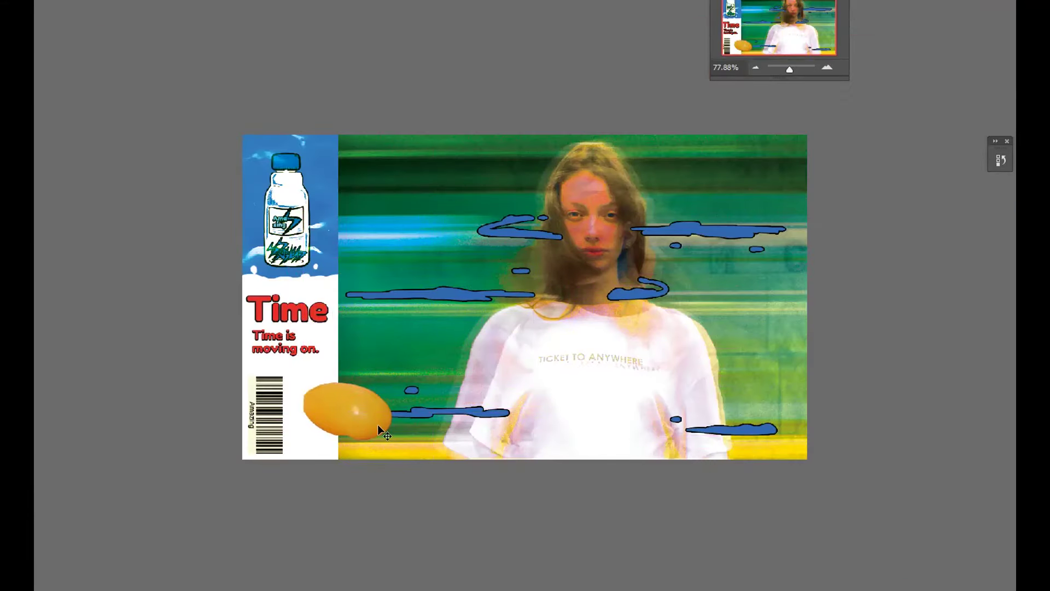
click(410, 132)
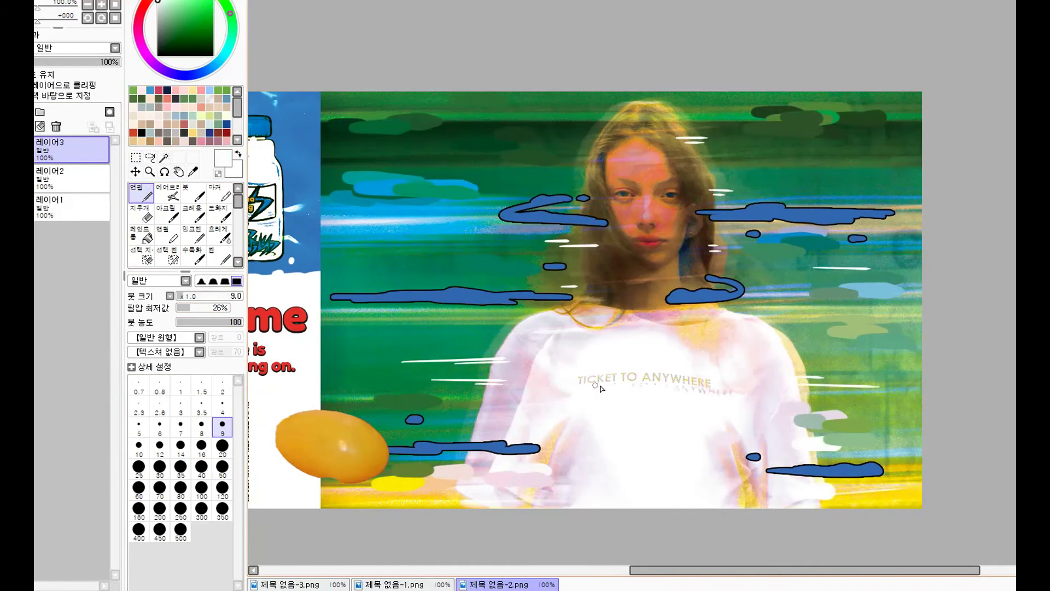
Paint a white horizontal streak across the girl photo in SAI
drag(664, 273, 692, 272)
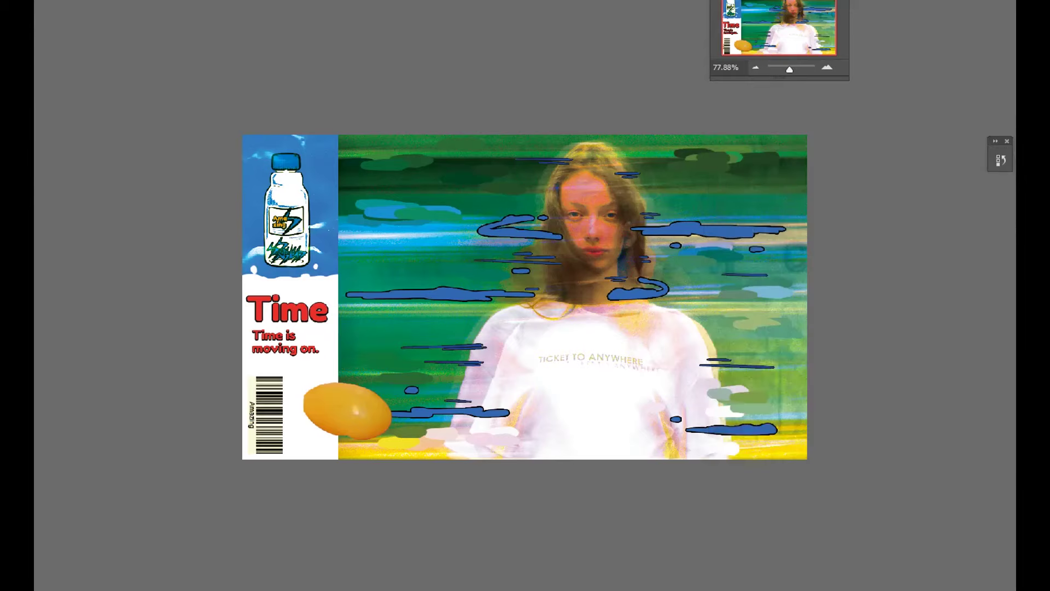
Add a black Stroke outline to the cloud layer and scale the yellow telephone down
mouse_move(826, 73)
mouse_down()
mouse_move(985, 112)
mouse_move(943, 88)
mouse_up()
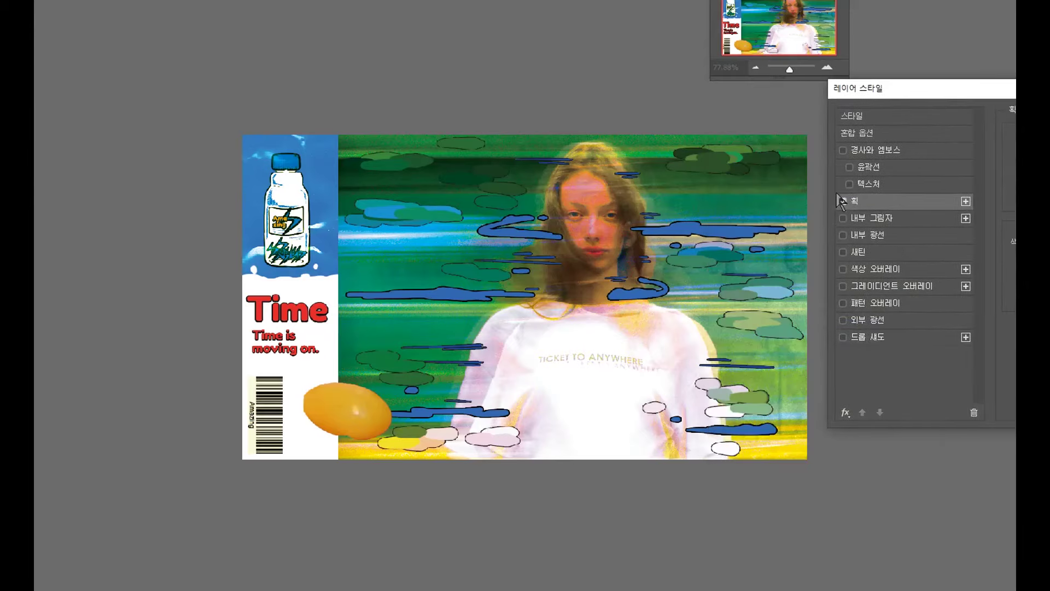
click(843, 201)
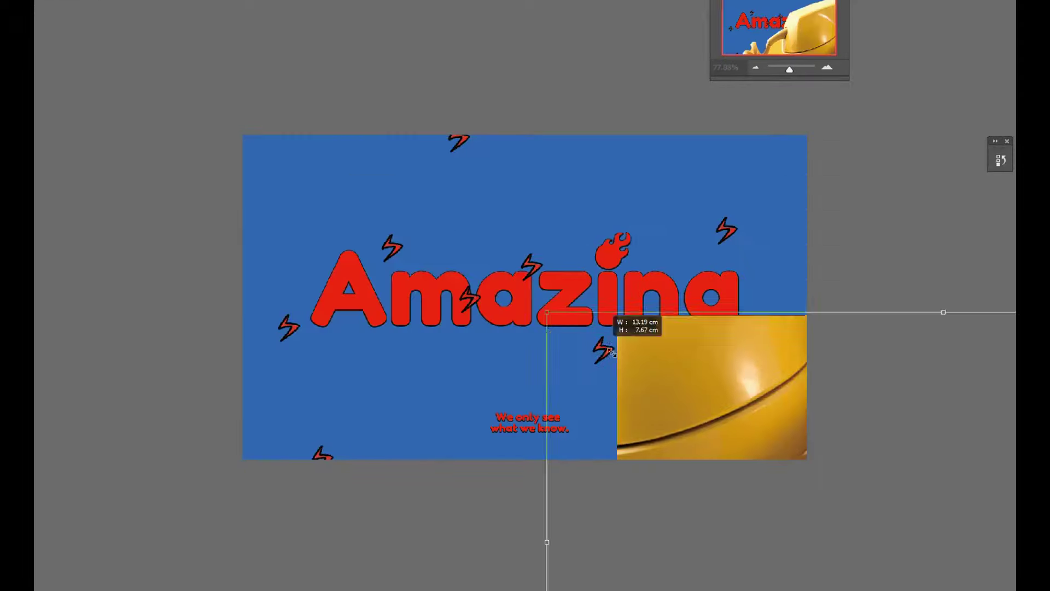
drag(683, 215, 563, 350)
key(Return)
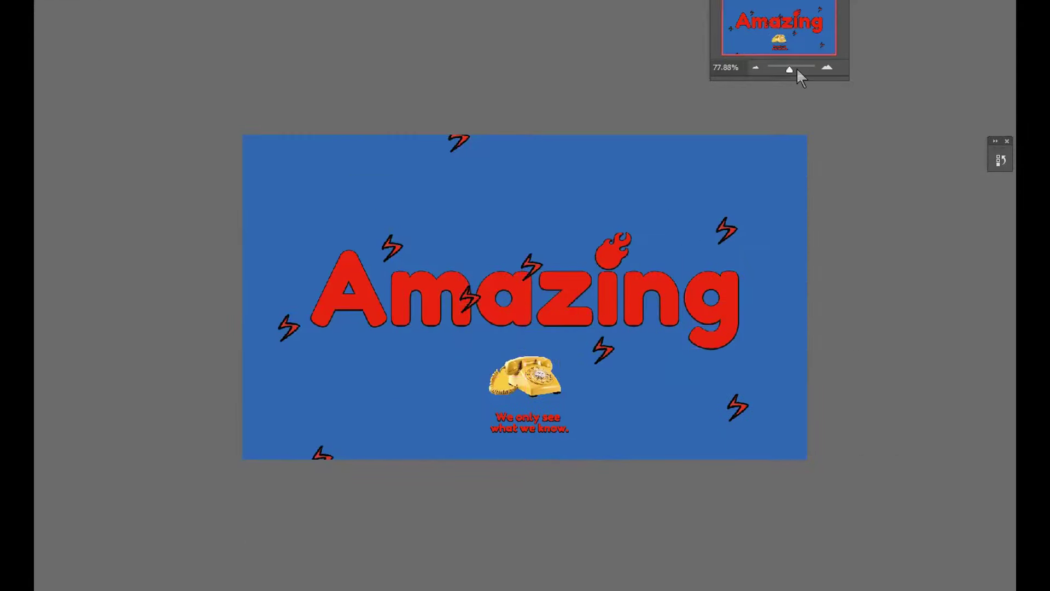
Paint yellow smear strokes around the telephone's handset, dial and right side
drag(790, 69, 797, 68)
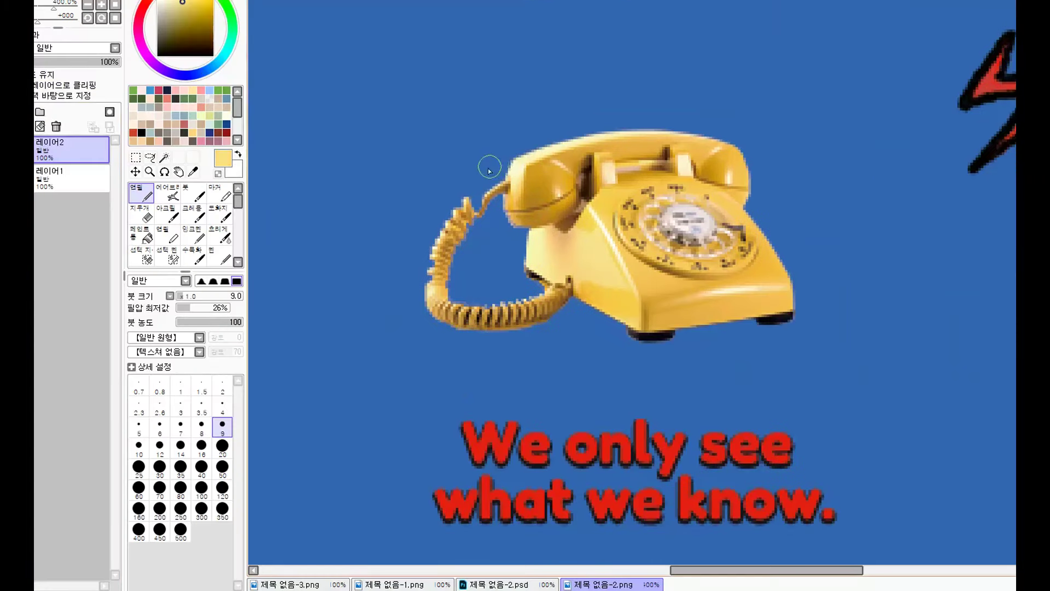
drag(495, 199, 481, 169)
drag(722, 158, 779, 160)
drag(602, 245, 675, 252)
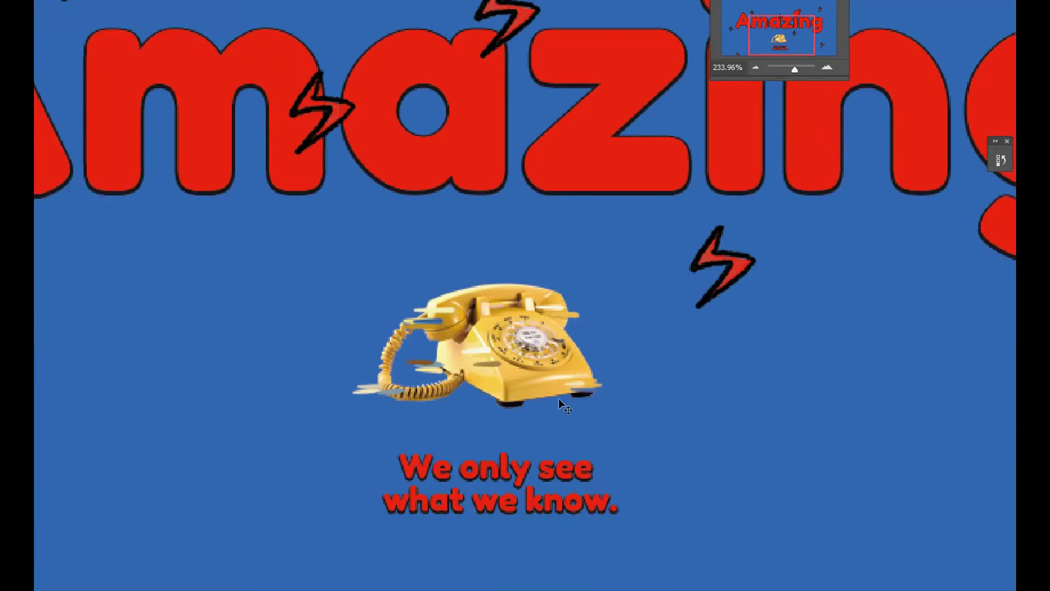
Reposition the telephone, confirm the Stroke outline on its smears, and fit the poster on screen
drag(559, 398, 565, 391)
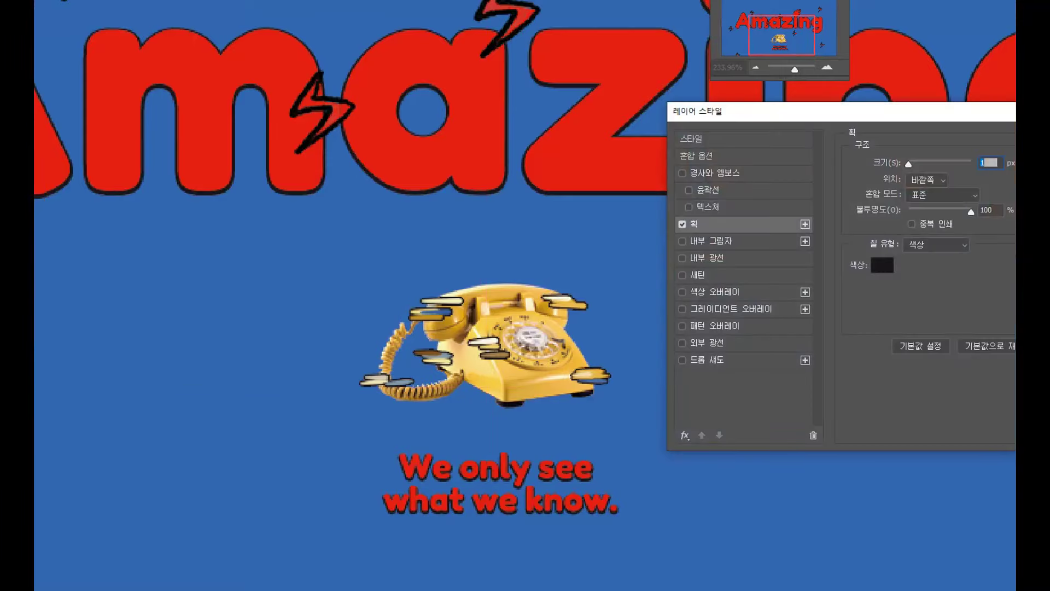
key(Return)
key(ctrl+0)
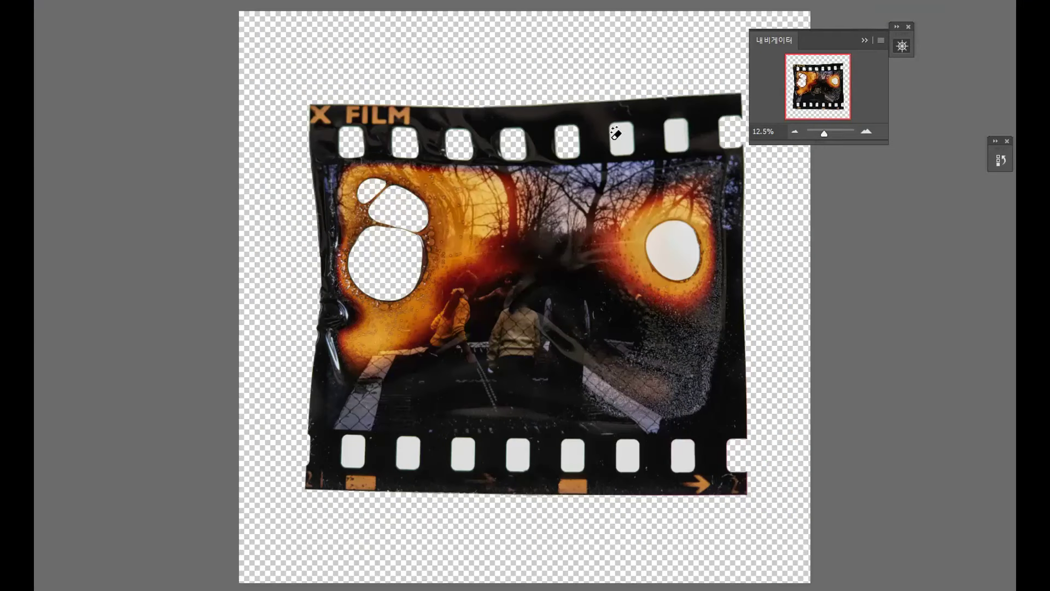
Erase the film strip's sprocket holes and white circle, shrink it, and bring in the green pills
click(616, 133)
click(677, 136)
click(673, 249)
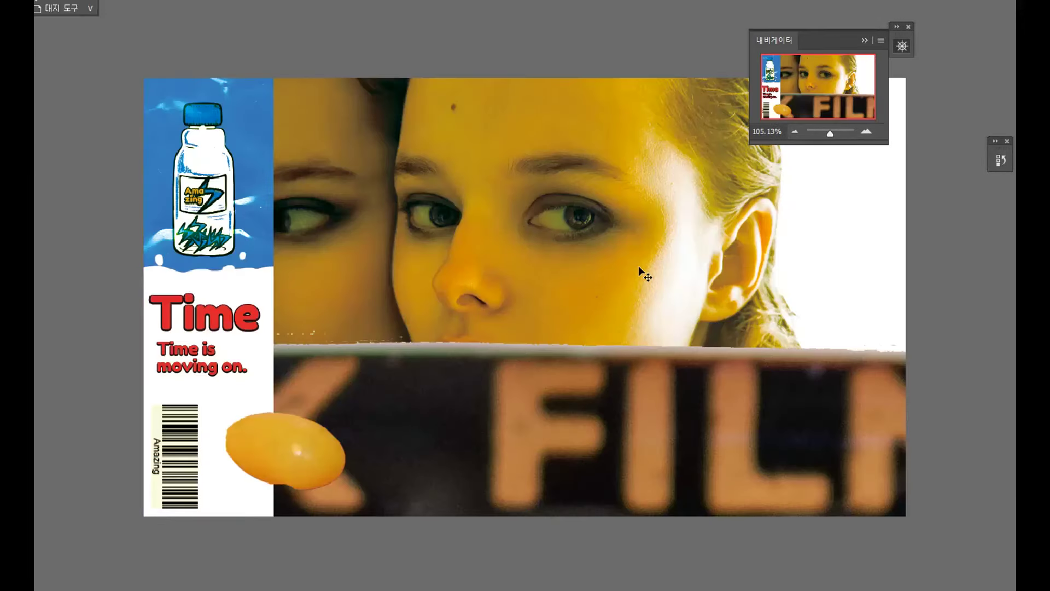
drag(761, 264, 748, 282)
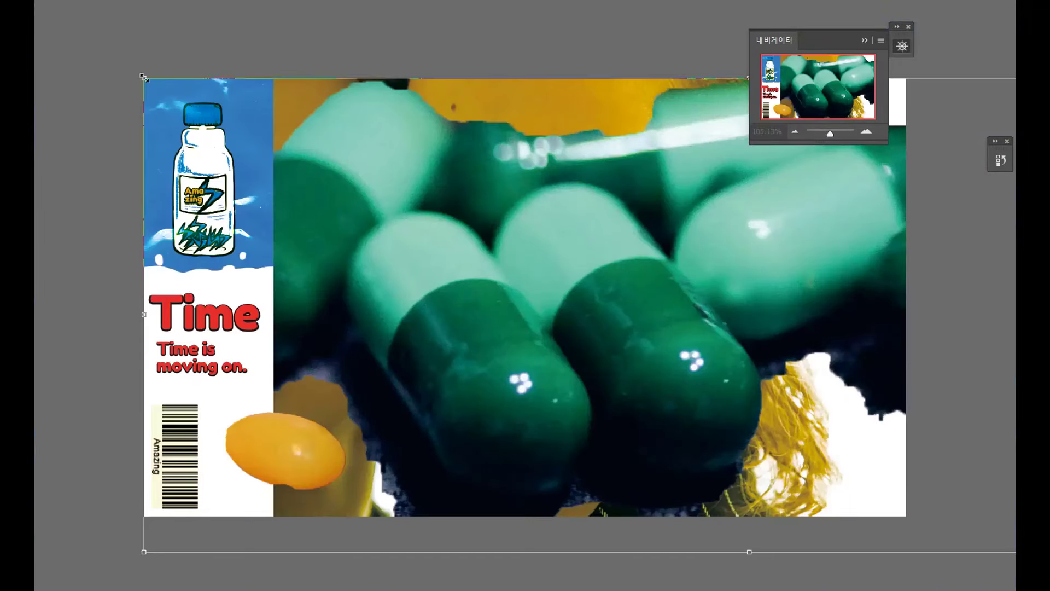
drag(618, 227, 751, 284)
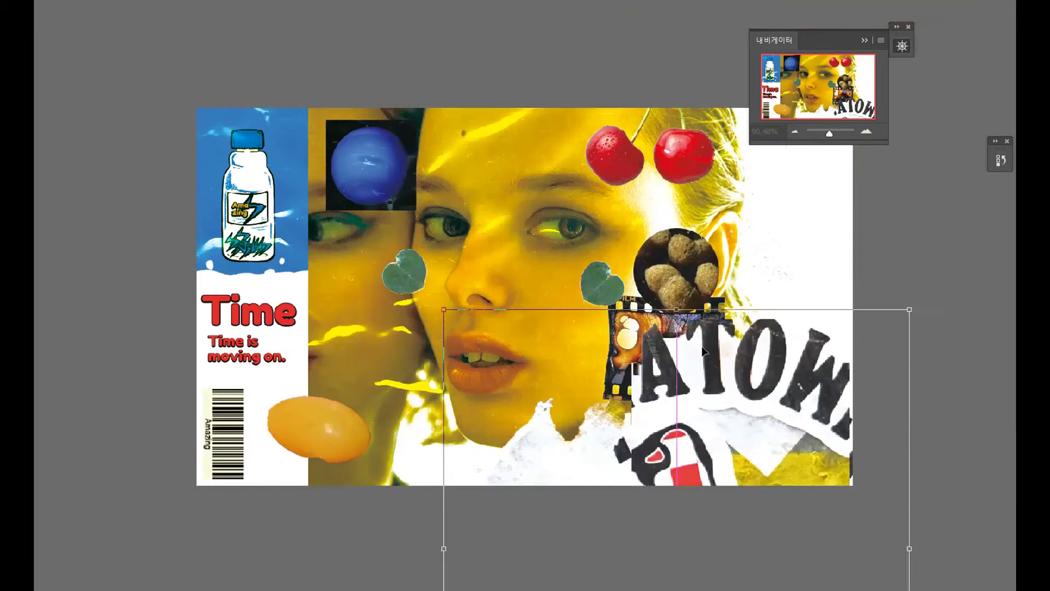
Resize the penguin sticker with Free Transform and move it toward the centre
drag(373, 376, 889, 345)
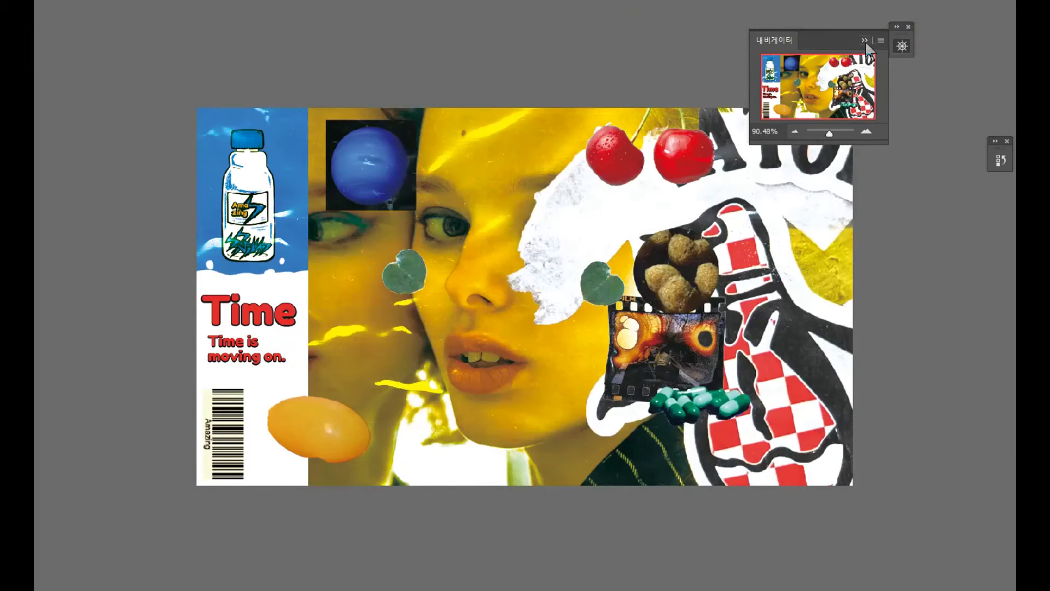
click(864, 40)
key(ctrl+t)
drag(821, 317, 601, 340)
key(Return)
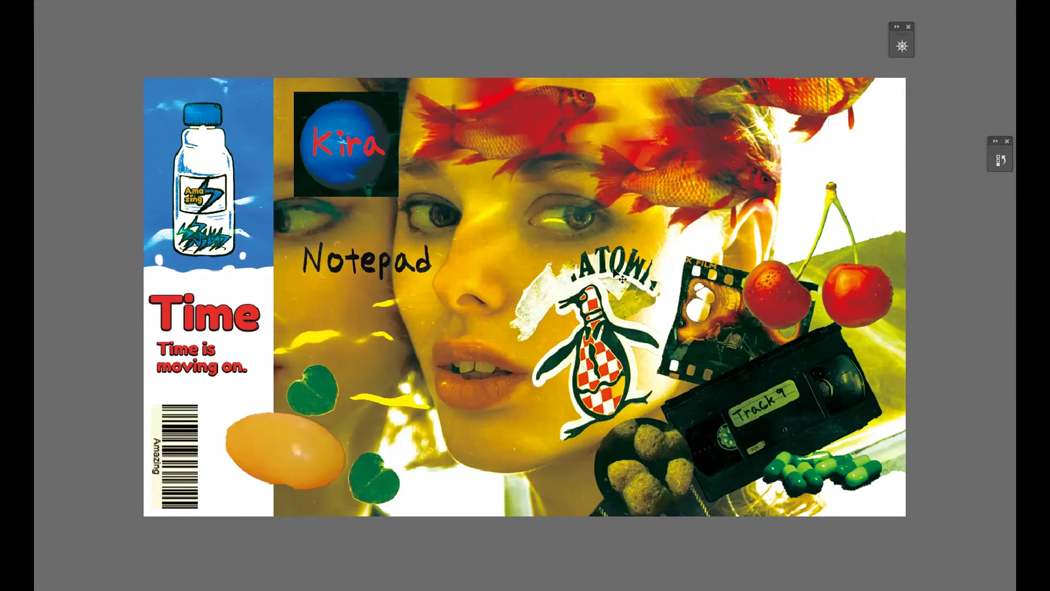
Put a rectangle label behind Notepad, lower the diary text, and enlarge the 1958 11.12 date
drag(300, 241, 439, 279)
key(ctrl+[)
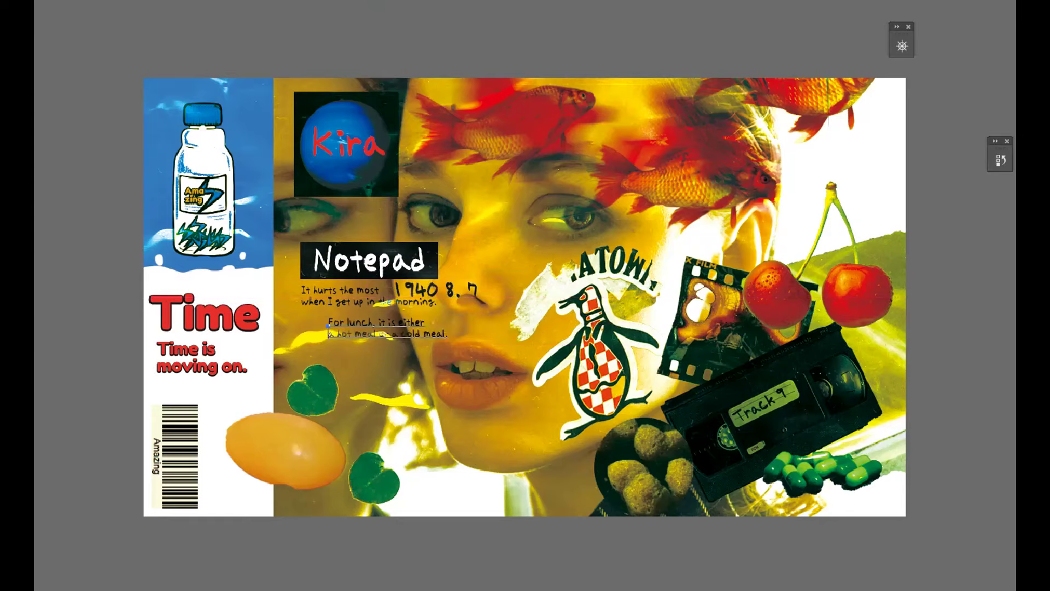
drag(403, 323, 410, 326)
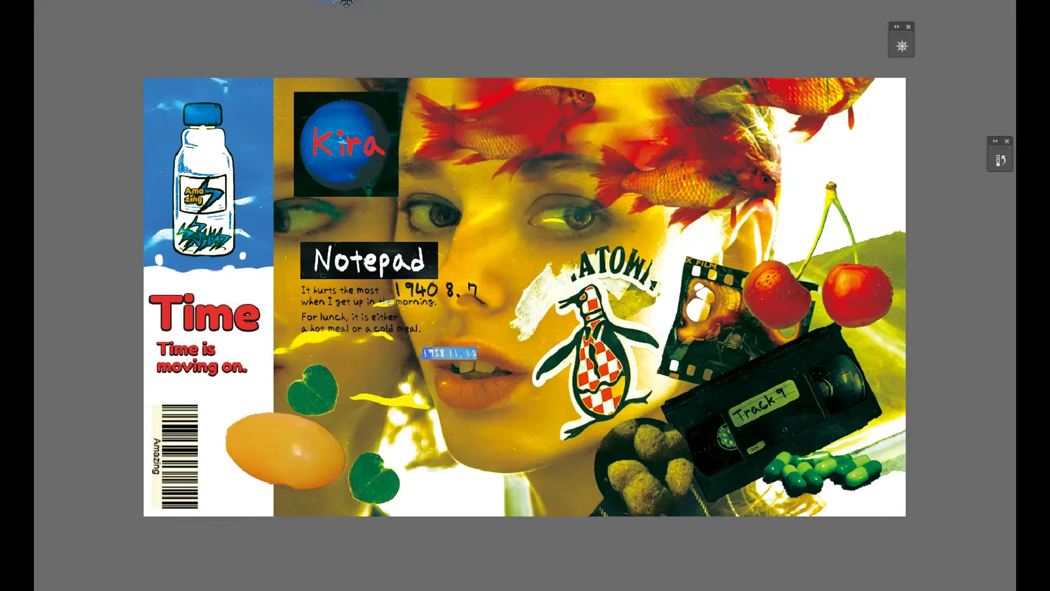
drag(527, 384, 529, 353)
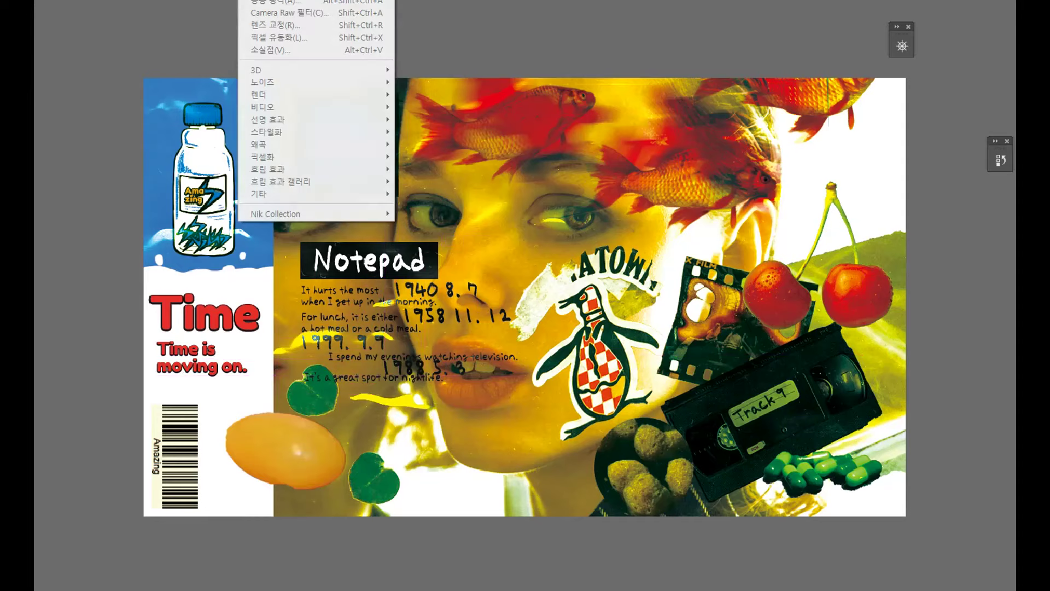
Paste a copy of the diary text, align it over the original, and apply Filter > Distort > Wave
key(ctrl+v)
drag(618, 389, 503, 424)
key(alt+t)
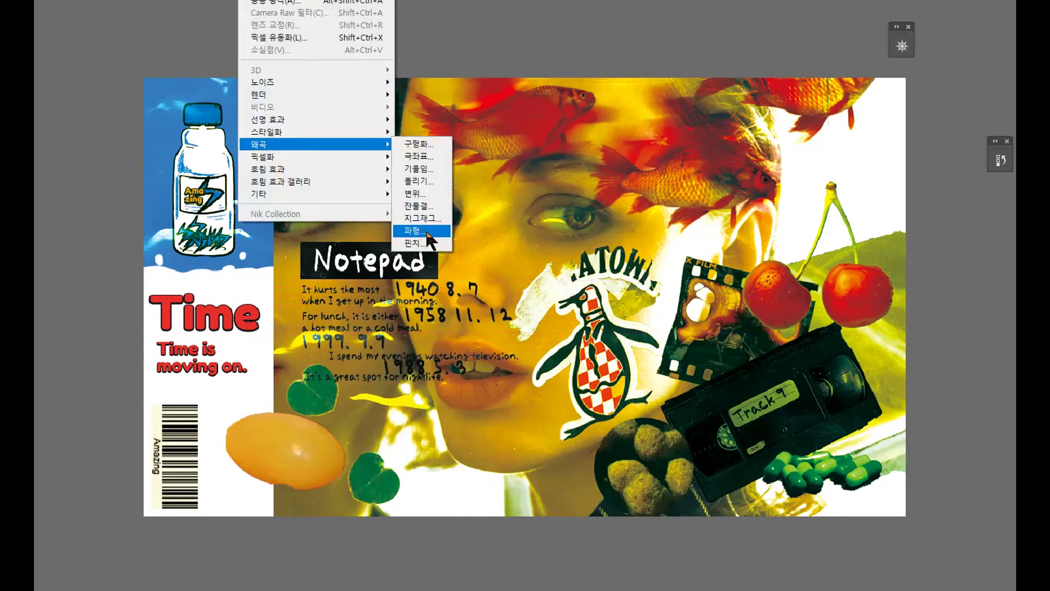
mouse_move(259, 144)
click(428, 236)
click(980, 172)
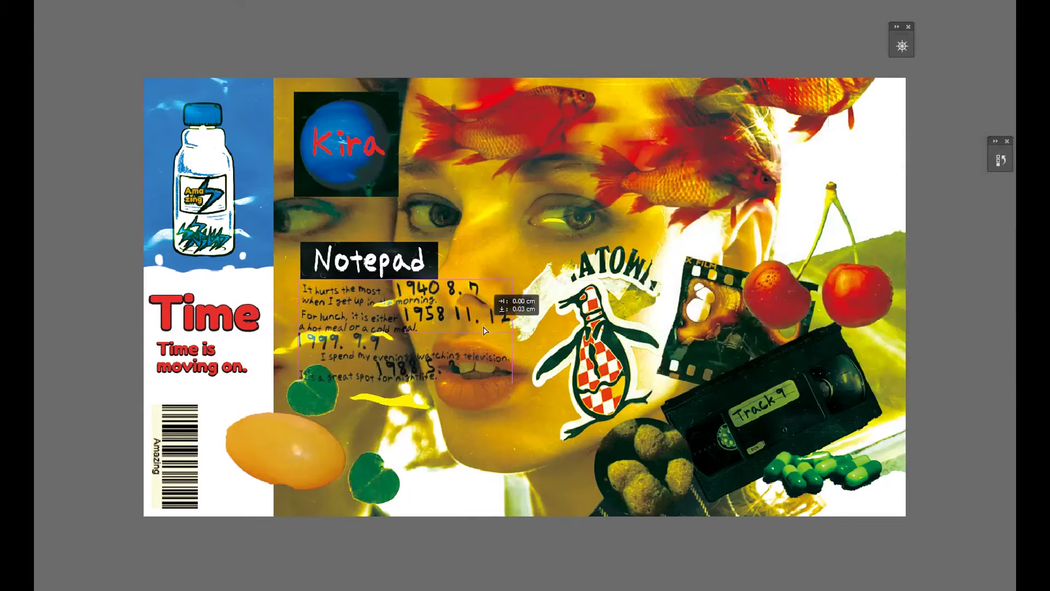
Nudge the Lucy name right and place the large Nadia lettering at bottom centre
drag(492, 463, 511, 467)
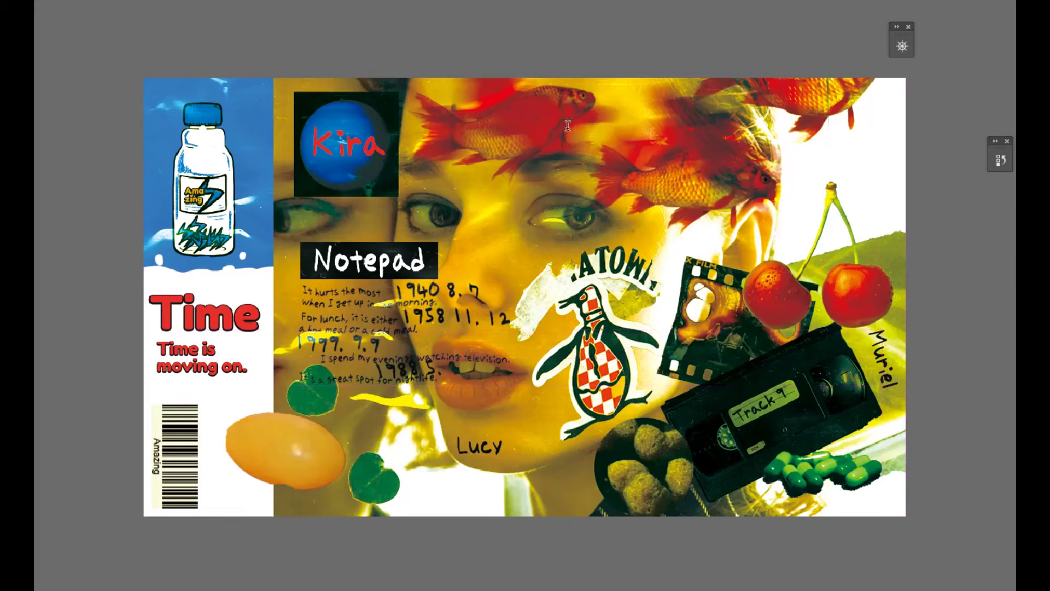
drag(766, 125, 532, 458)
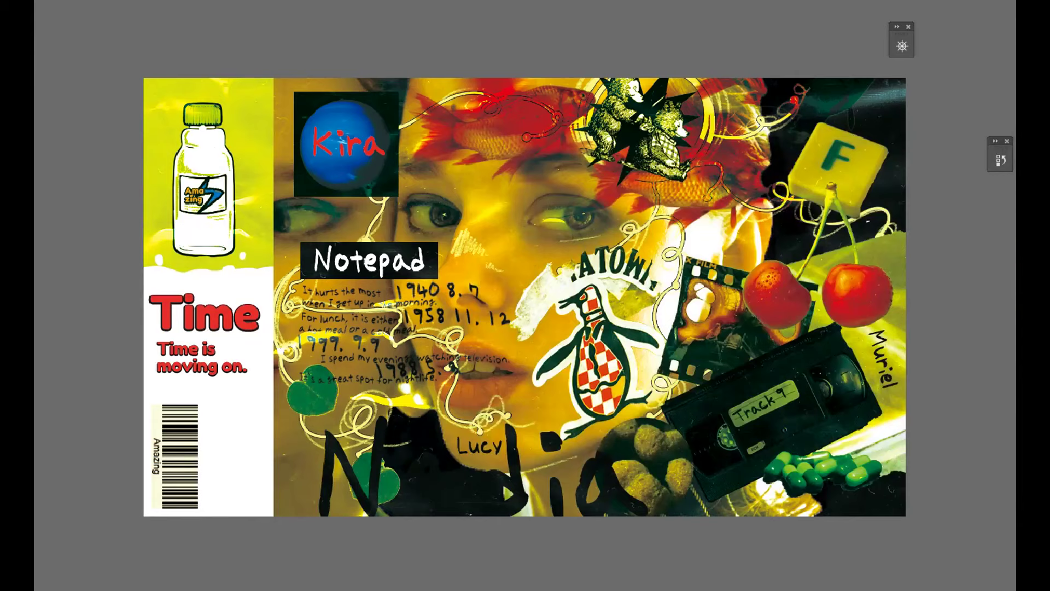
click(902, 46)
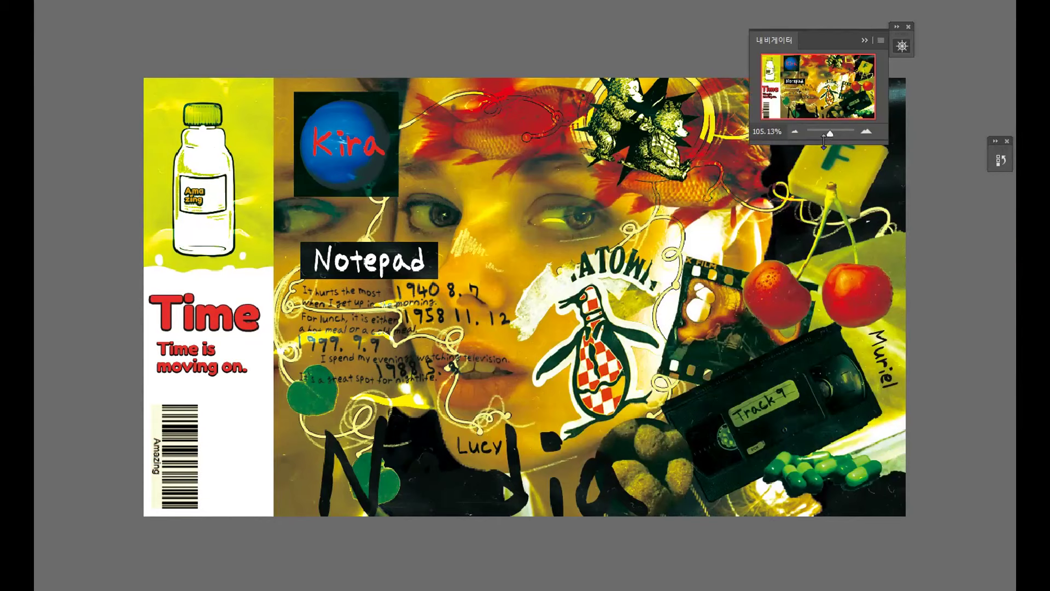
Zoom to about 300 percent and redraw the cloud-shaped brain doodle with an inner curl
drag(831, 136, 834, 133)
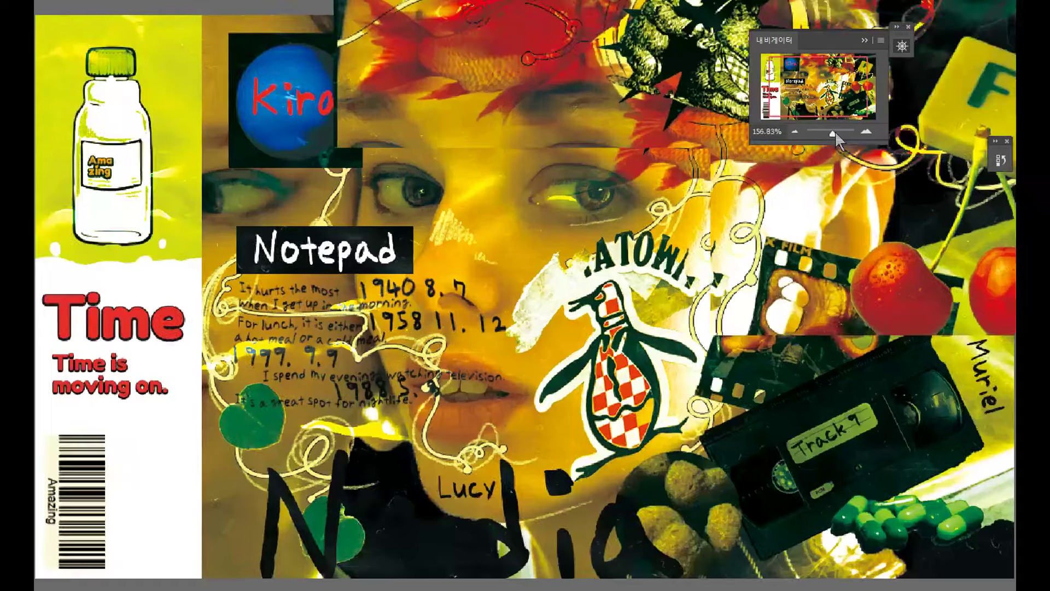
drag(835, 133, 835, 133)
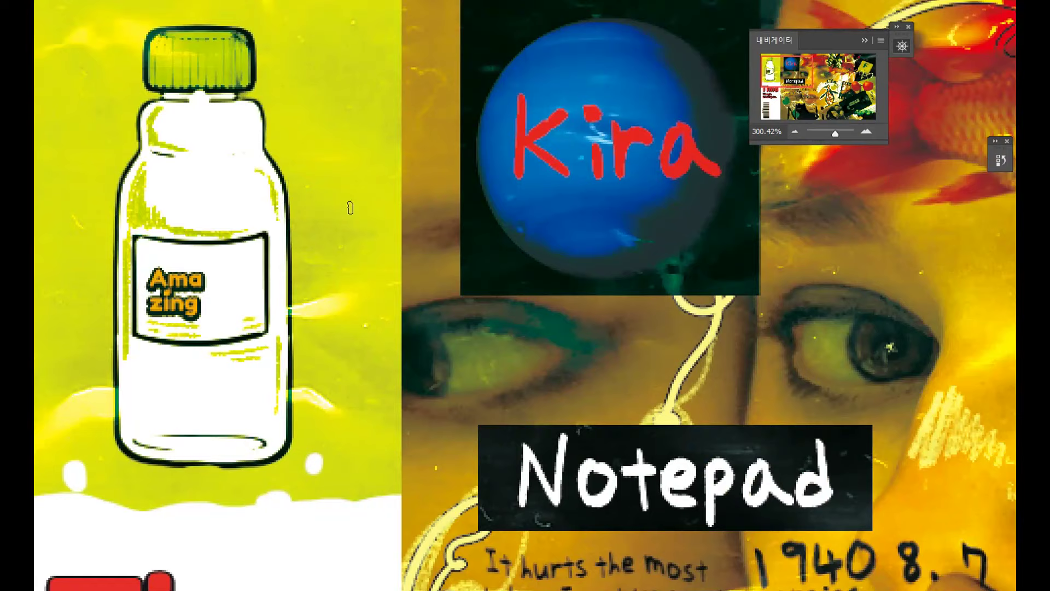
key(ctrl+shift+z)
drag(370, 214, 360, 267)
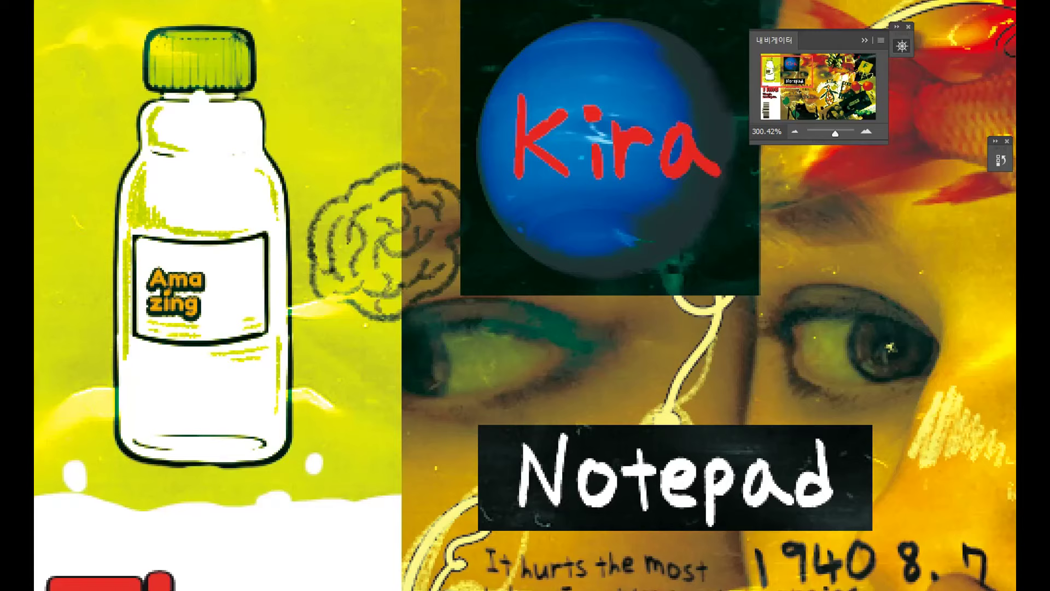
drag(383, 240, 368, 312)
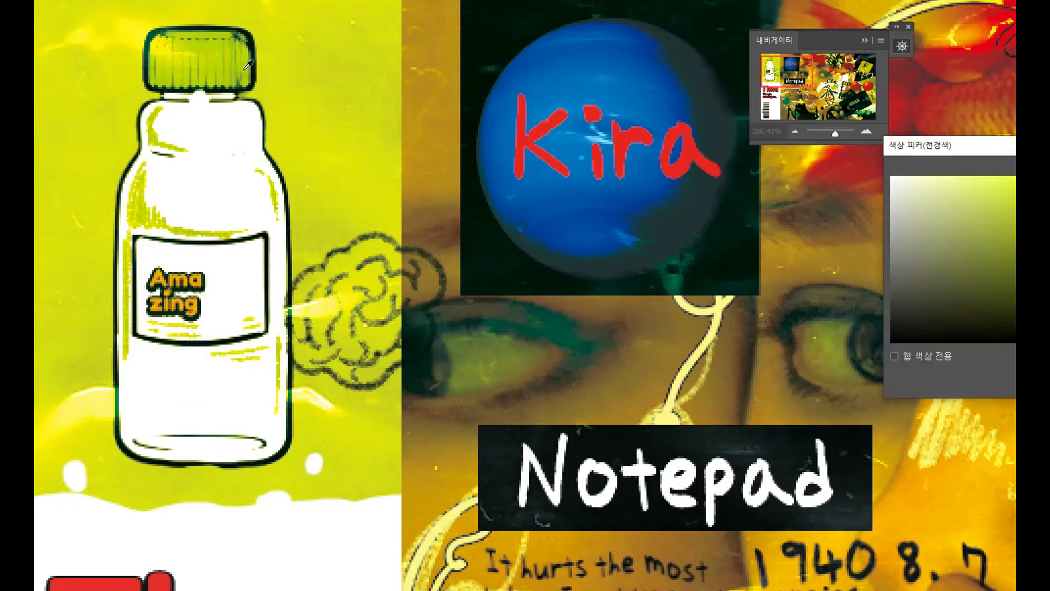
Fill the brain doodle with bright yellow paint
key(Return)
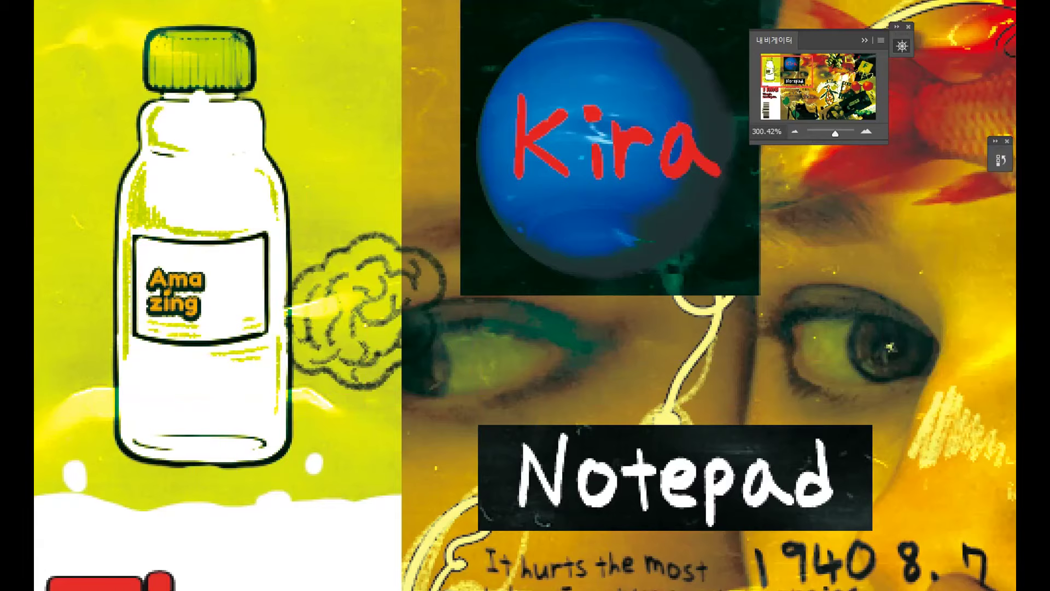
right_click(336, 335)
key(Escape)
drag(377, 350, 339, 284)
mouse_move(306, 328)
mouse_down()
mouse_move(367, 262)
mouse_move(426, 285)
mouse_move(383, 350)
mouse_move(405, 333)
mouse_move(310, 320)
mouse_up()
Scale the brain doodle down with Free Transform to sit on the bottle's label
key(ctrl+t)
key(Escape)
click(355, 307)
key(ctrl+t)
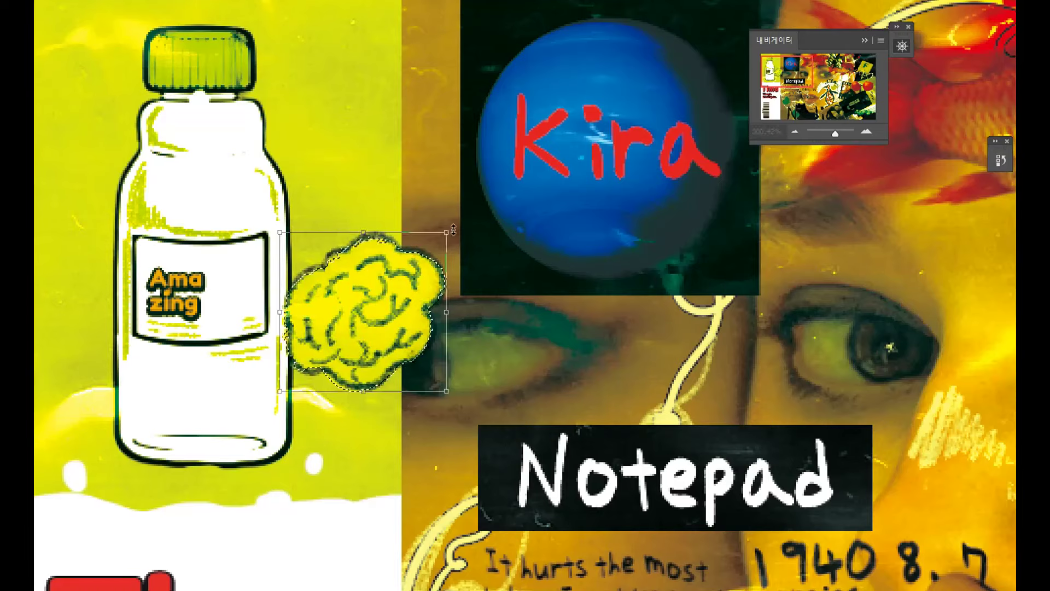
mouse_move(447, 233)
mouse_down()
mouse_move(317, 279)
mouse_move(219, 246)
mouse_up()
key(ctrl+plus)
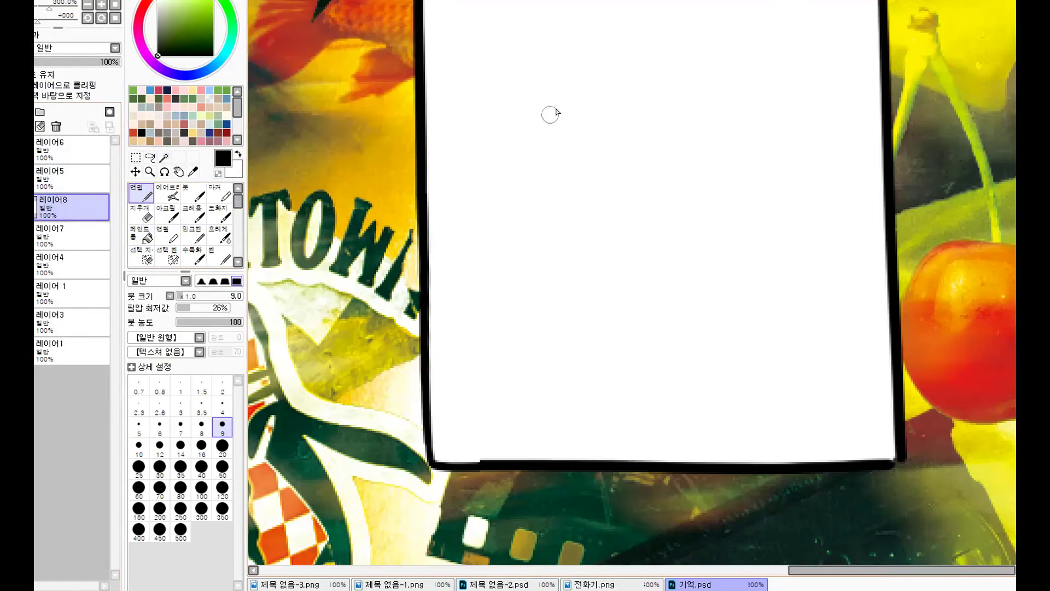
Draw the girl's hair outline with a short arc and a white highlight along the red bar
drag(566, 53, 747, 287)
mouse_move(760, 163)
mouse_down()
mouse_move(817, 184)
mouse_move(787, 232)
mouse_up()
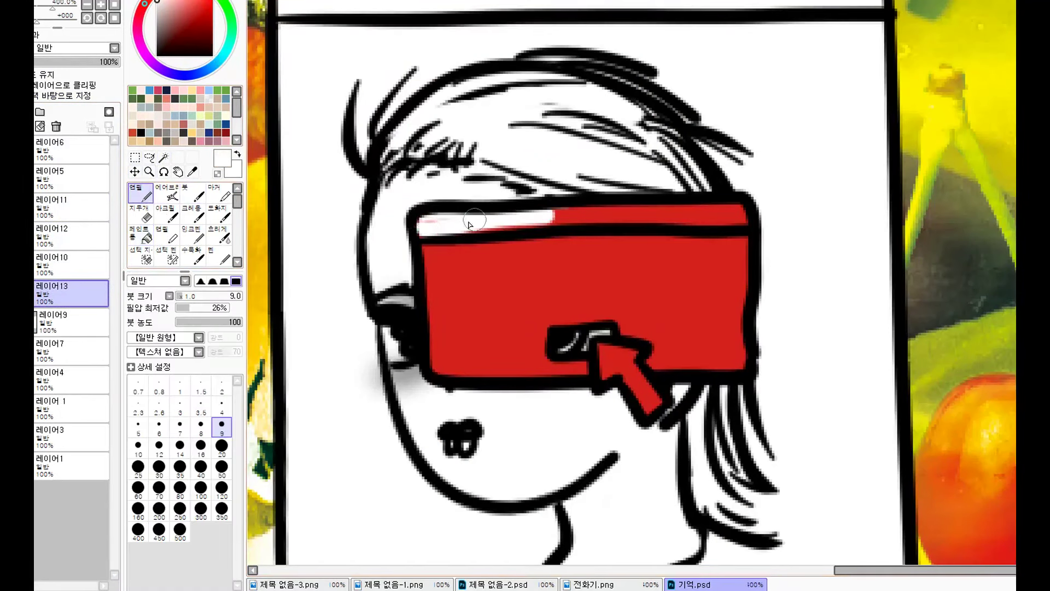
drag(470, 225, 661, 215)
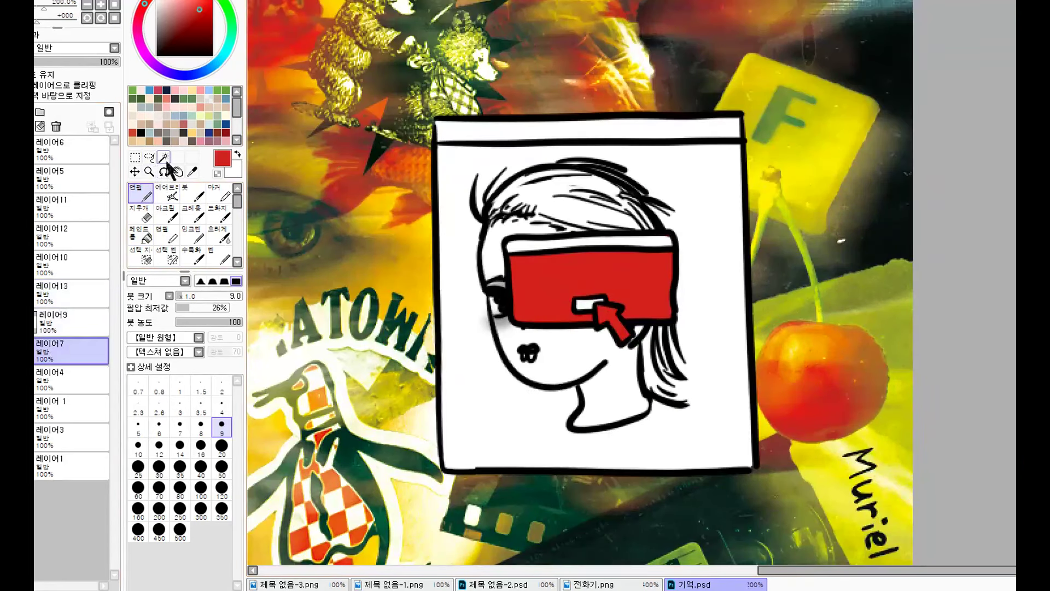
click(163, 158)
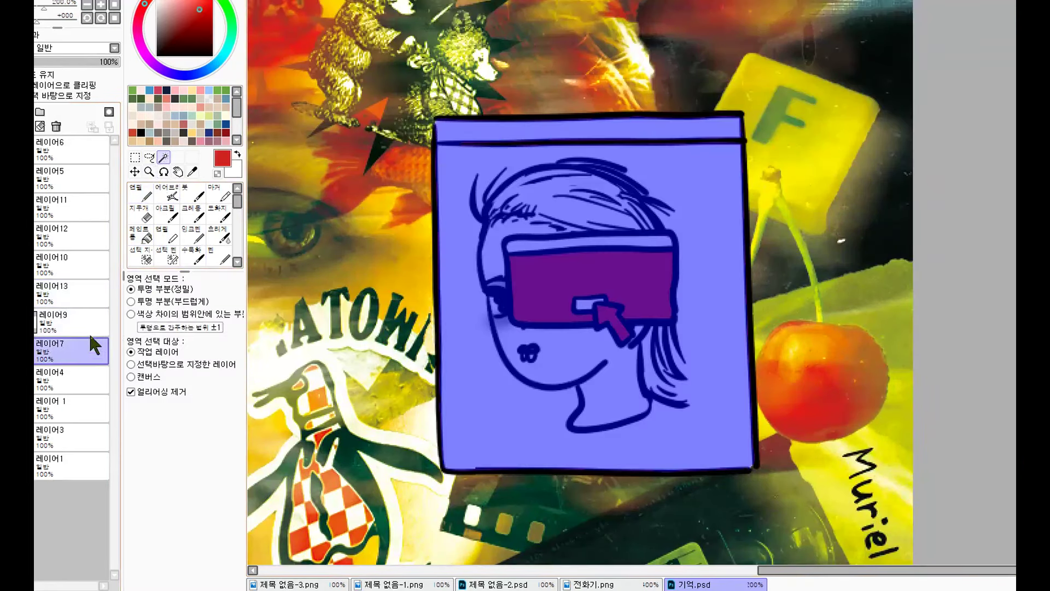
Draw a small chart box with a zigzag line near the top of the panel
click(492, 129)
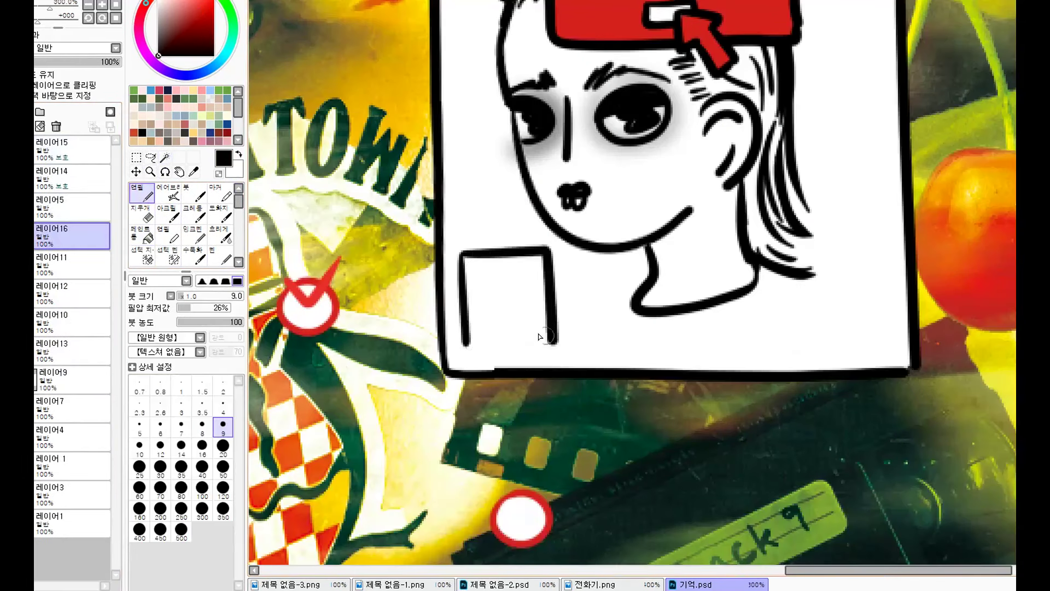
drag(463, 342, 498, 341)
drag(491, 305, 516, 283)
click(223, 407)
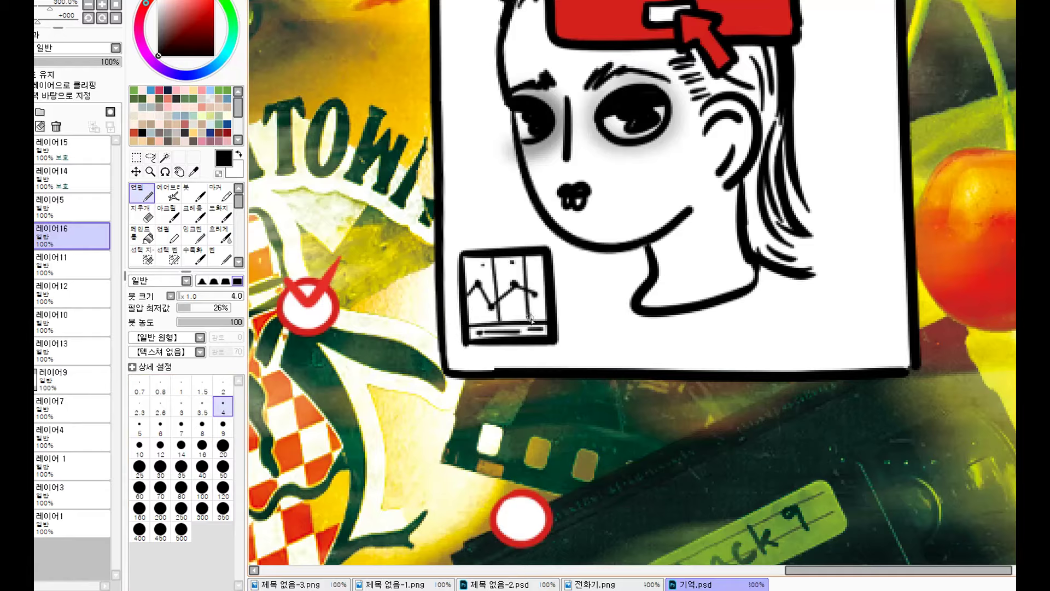
With a 4 px pen, draw a squiggle arrow left of the face and underline it
scroll(531, 318, down, 3)
scroll(531, 317, up, 5)
drag(459, 328, 564, 298)
drag(458, 349, 594, 328)
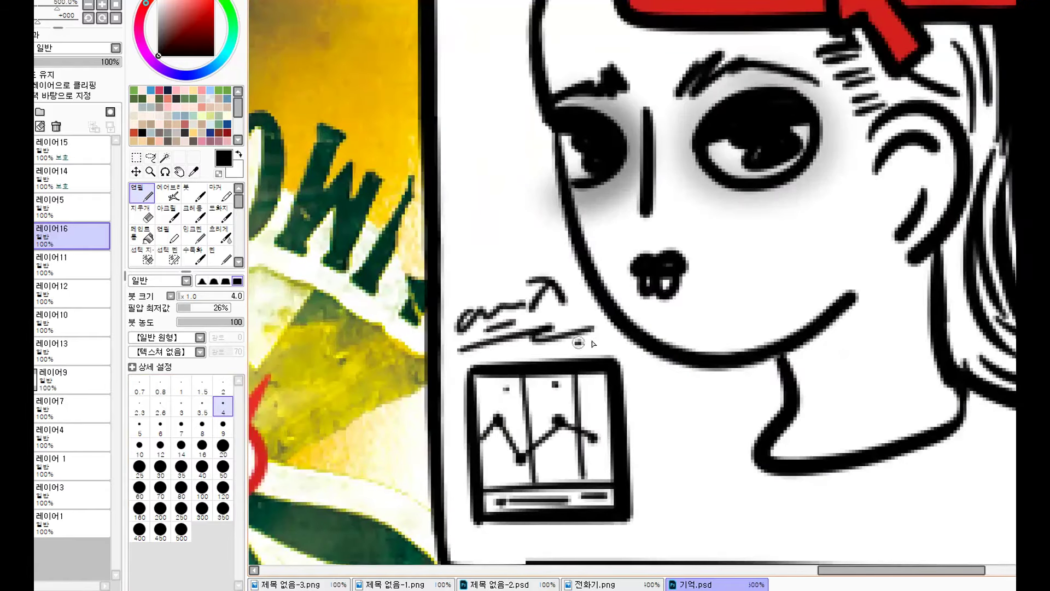
scroll(594, 344, down, 5)
scroll(623, 316, up, 1)
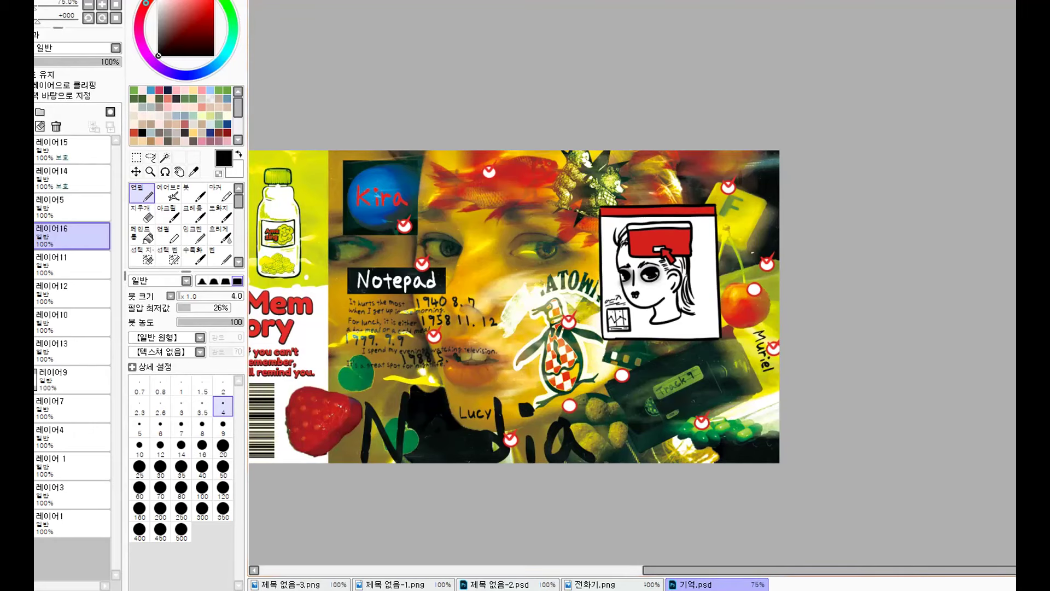
On a new layer with a thicker pen, draw a vertical line starting a new card
click(95, 126)
scroll(793, 415, up, 2)
click(202, 446)
mouse_move(582, 253)
mouse_down()
mouse_move(589, 408)
mouse_move(611, 400)
mouse_up()
Undo the too-thick line, set the pen to 9 px, and zoom the collage to about 105 percent
key(ctrl+z)
click(223, 425)
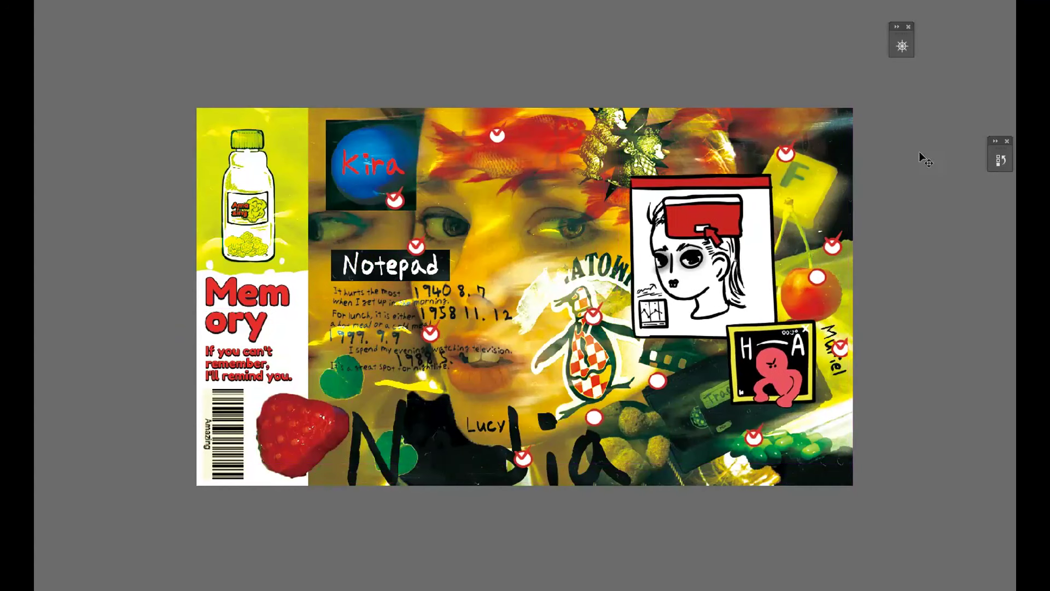
click(902, 43)
drag(825, 133, 834, 133)
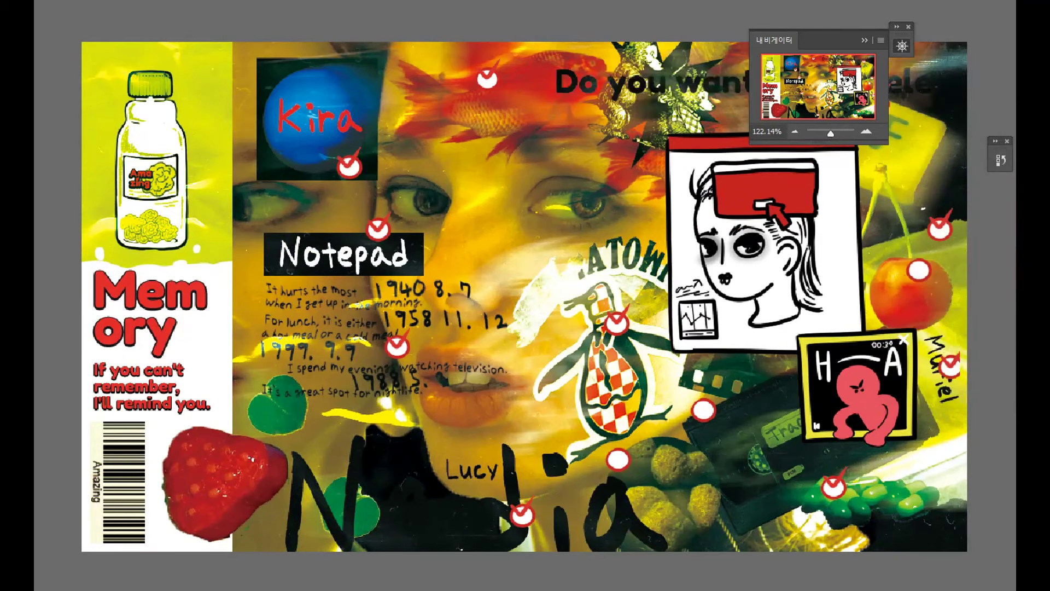
Shrink the 'Do you want me to delete your memory?' text and break it into three lines
click(684, 87)
key(ctrl+a)
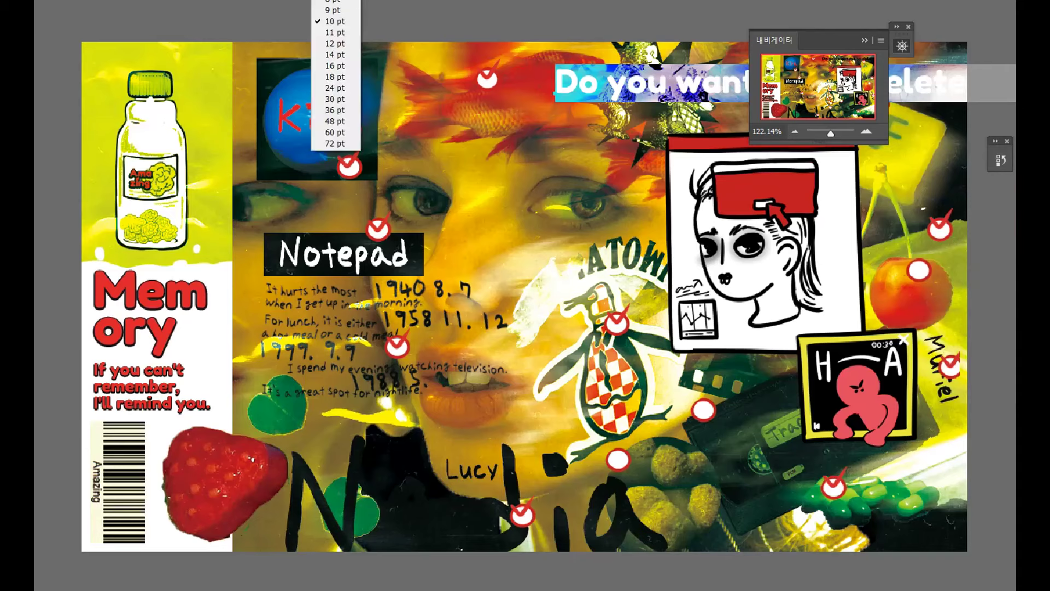
click(336, 72)
click(684, 87)
key(Return)
click(635, 140)
key(Return)
Tighten the leading, move the text onto the red bar, rewrap it to two lines, and resize slightly
key(ctrl+a)
drag(589, 94, 750, 186)
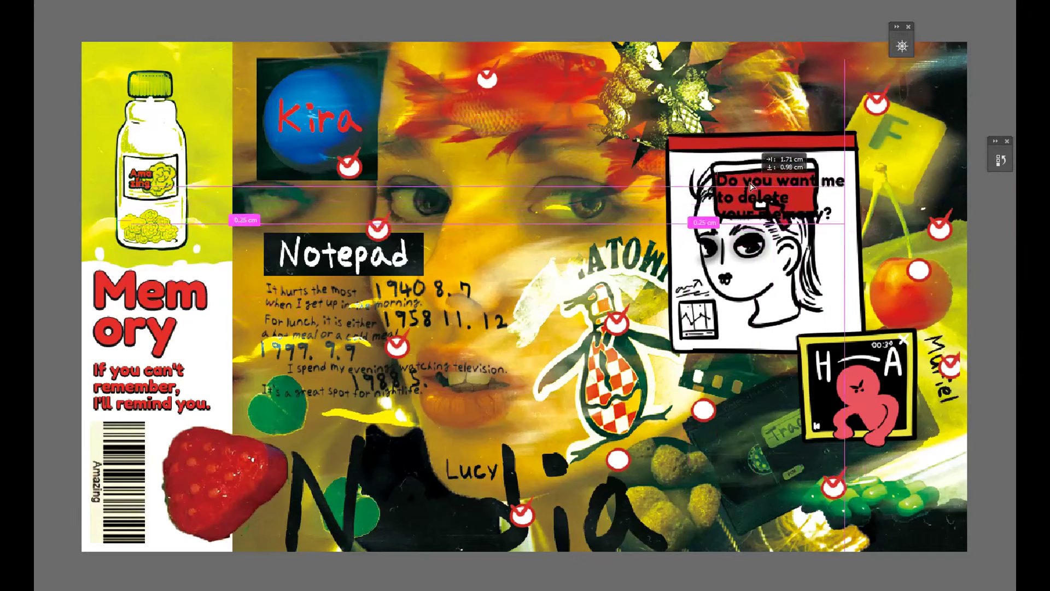
key(ctrl+shift+comma)
key(ctrl+shift+comma)
key(ctrl+shift+comma)
key(BackSpace)
key(ctrl+a)
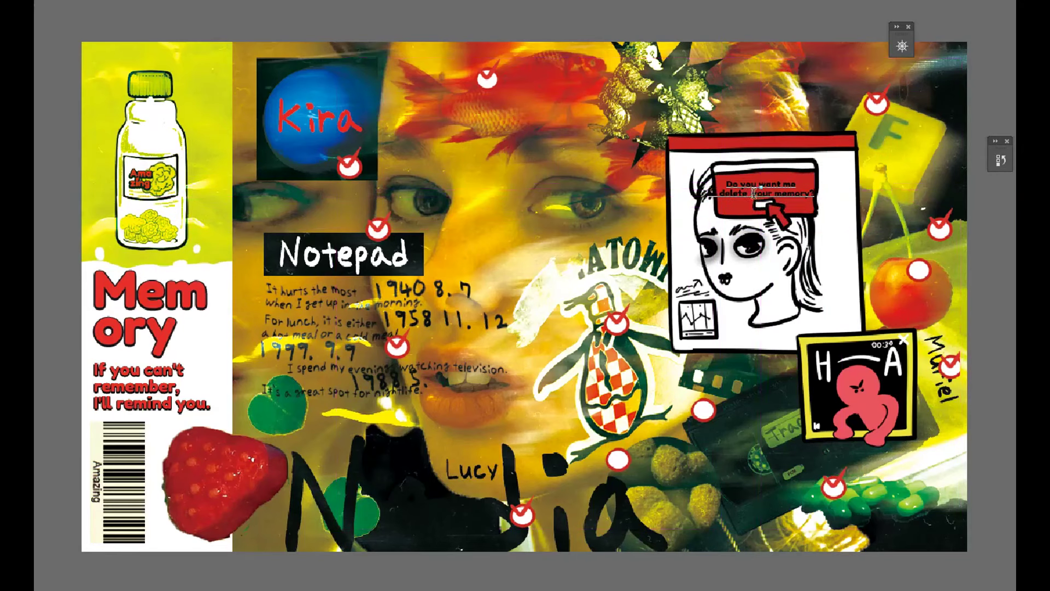
key(ctrl+shift+period)
click(902, 46)
drag(810, 133, 845, 133)
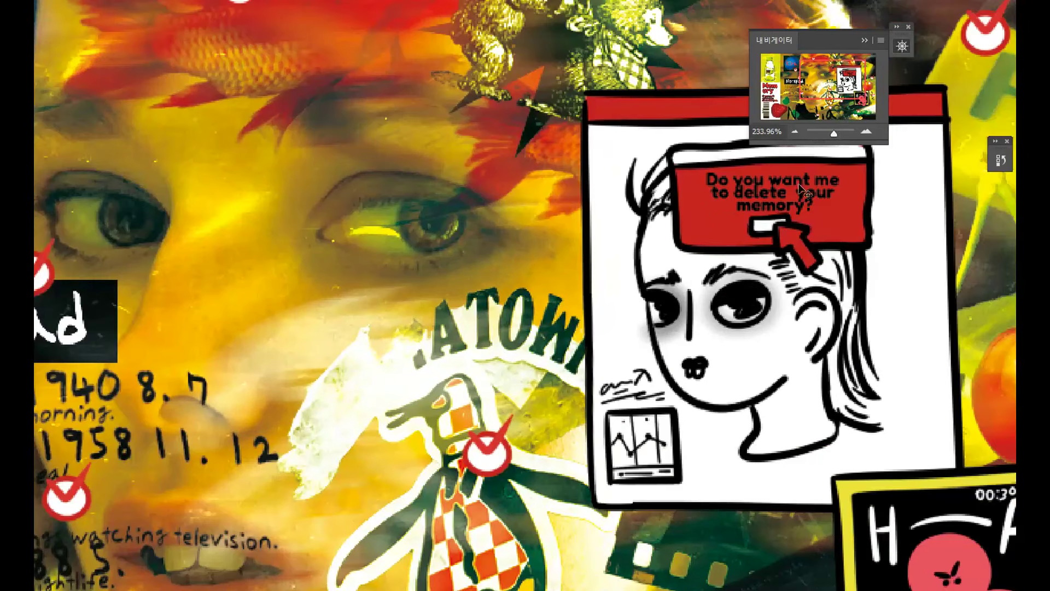
key(ctrl+0)
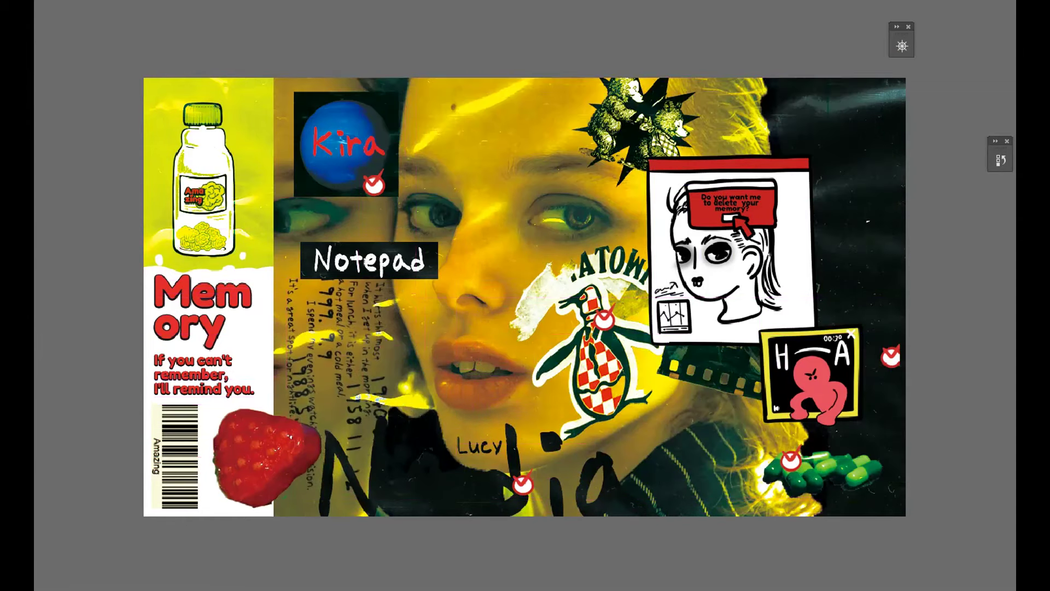
Shift the vertical diary text to the left, then zoom in on the H-A card
mouse_move(428, 259)
mouse_down()
mouse_move(446, 302)
mouse_move(533, 309)
mouse_up()
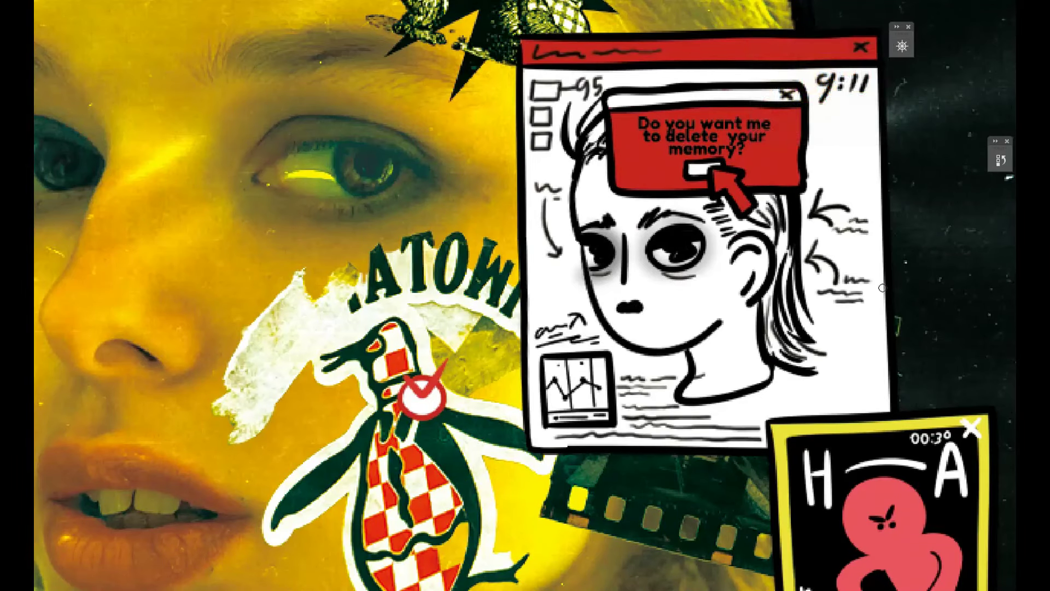
click(902, 46)
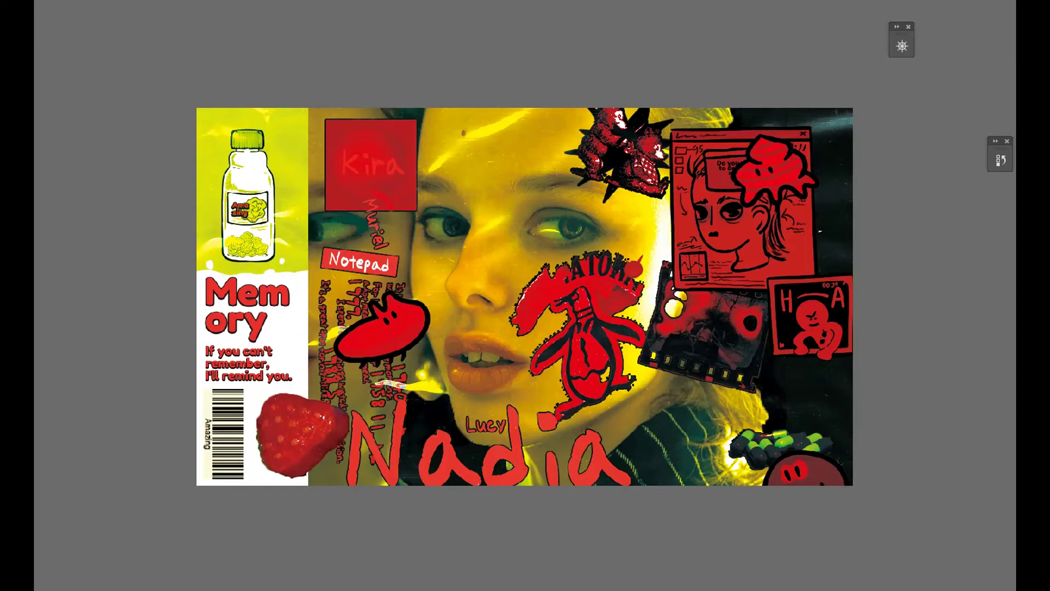
Move the red blob sticker up to the top of the collage
mouse_move(406, 337)
mouse_down()
mouse_move(376, 158)
mouse_move(730, 501)
mouse_move(863, 197)
mouse_move(708, 480)
mouse_up()
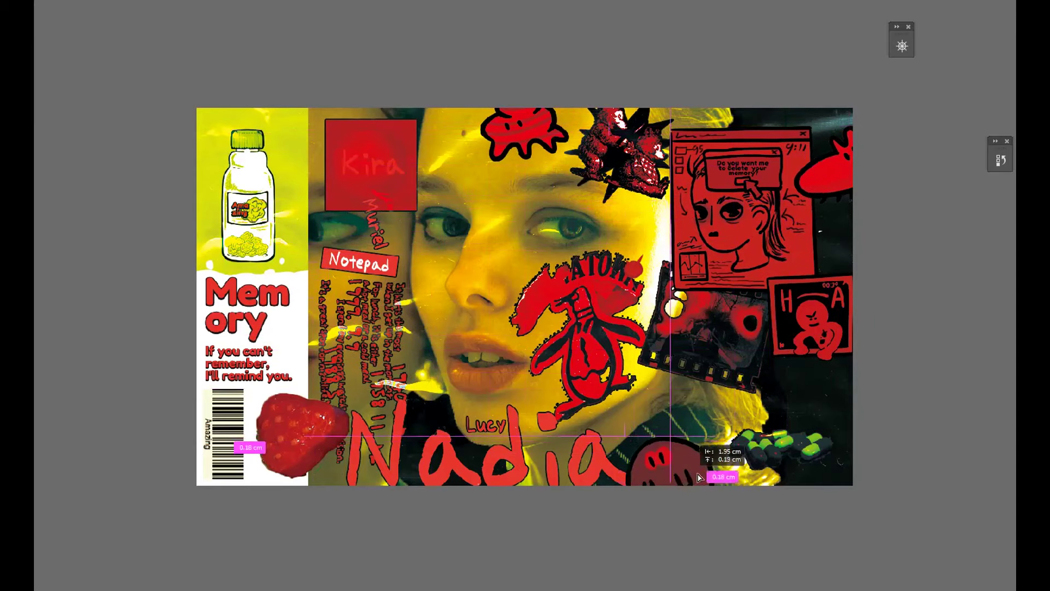